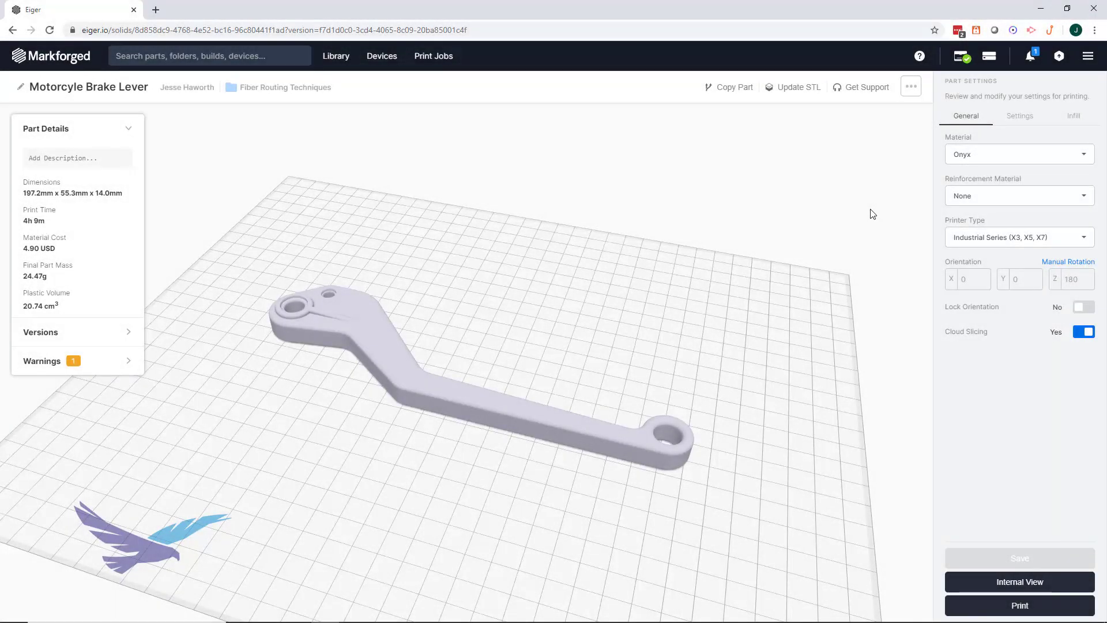
- Set Carbon Fiber reinforcement, save (3h 53m, 6.48 USD), and show the internal layer view
click(974, 202)
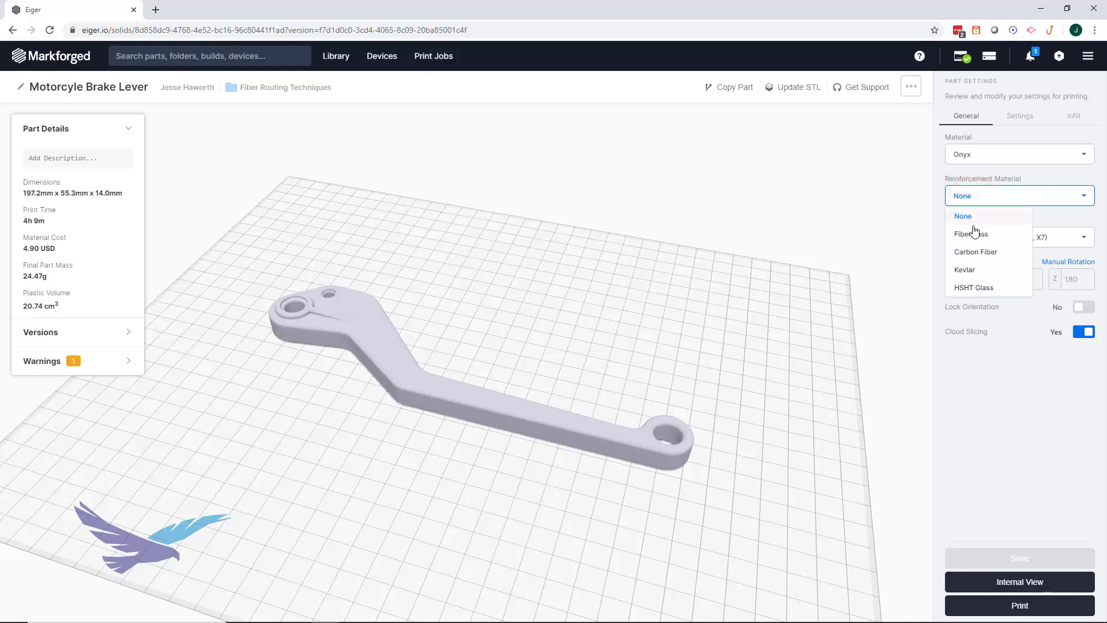
click(981, 251)
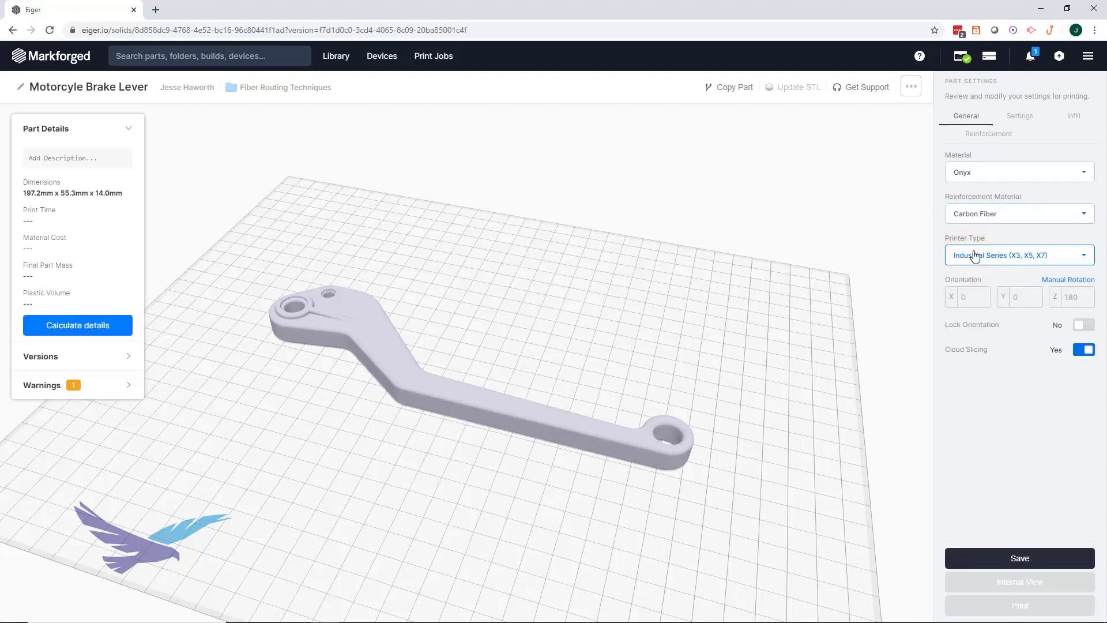
click(1021, 557)
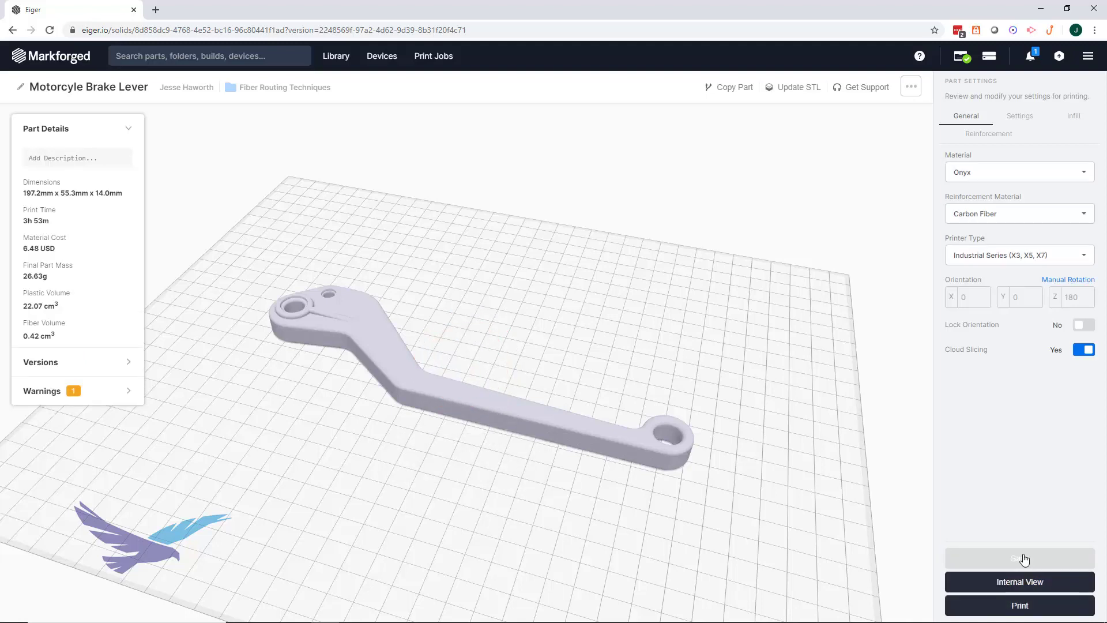
click(1054, 582)
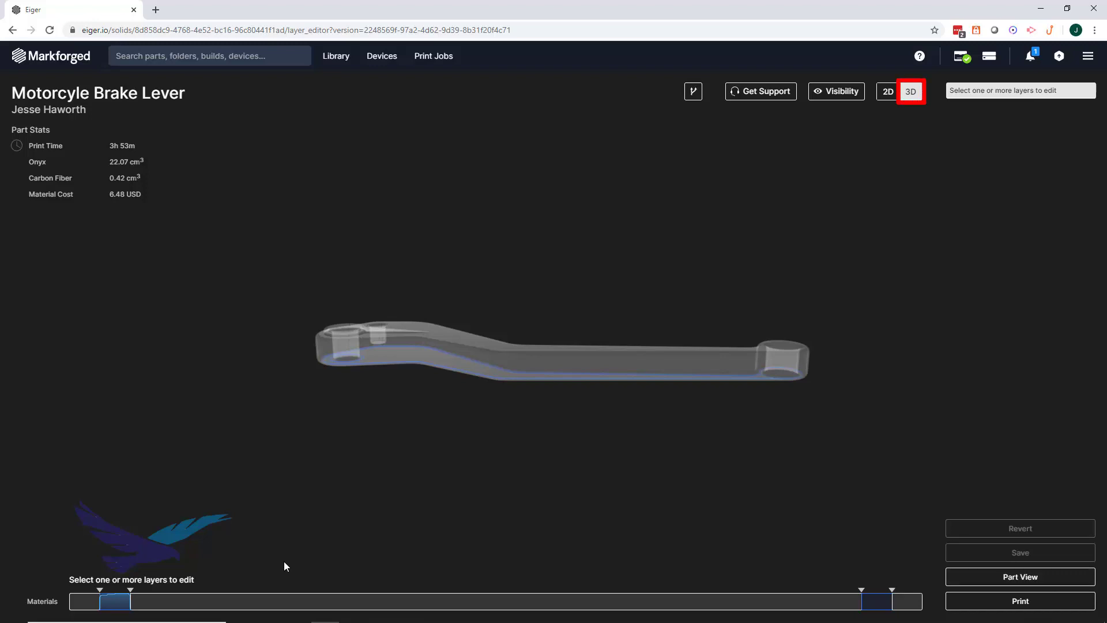
- Select layers 30–74 on the Materials bar and enable Use Fiber for them
drag(291, 601, 628, 605)
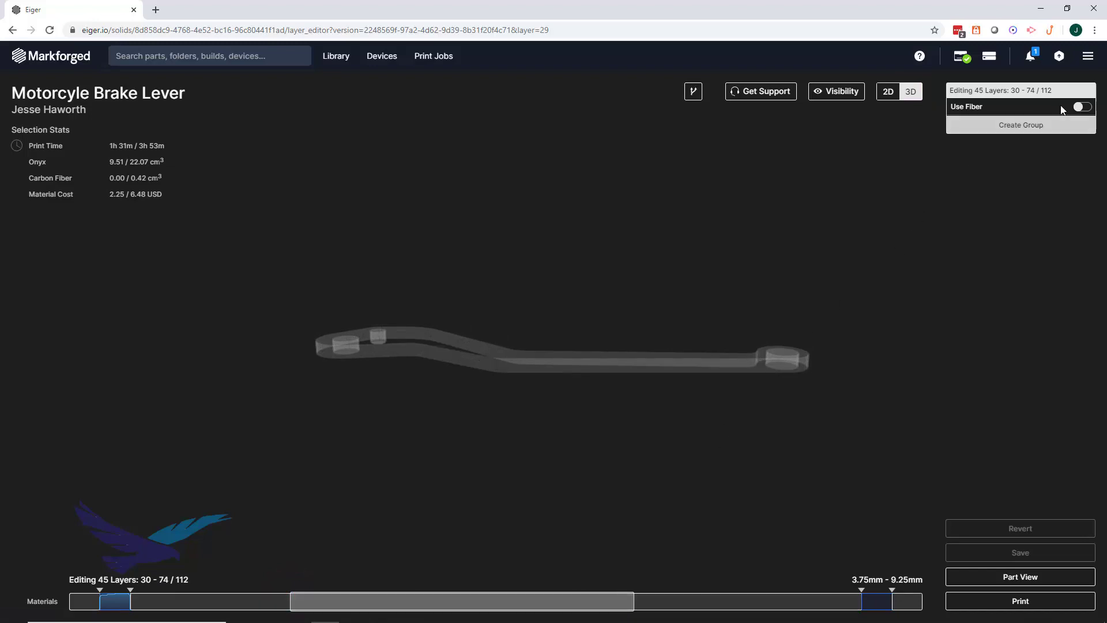
click(1084, 107)
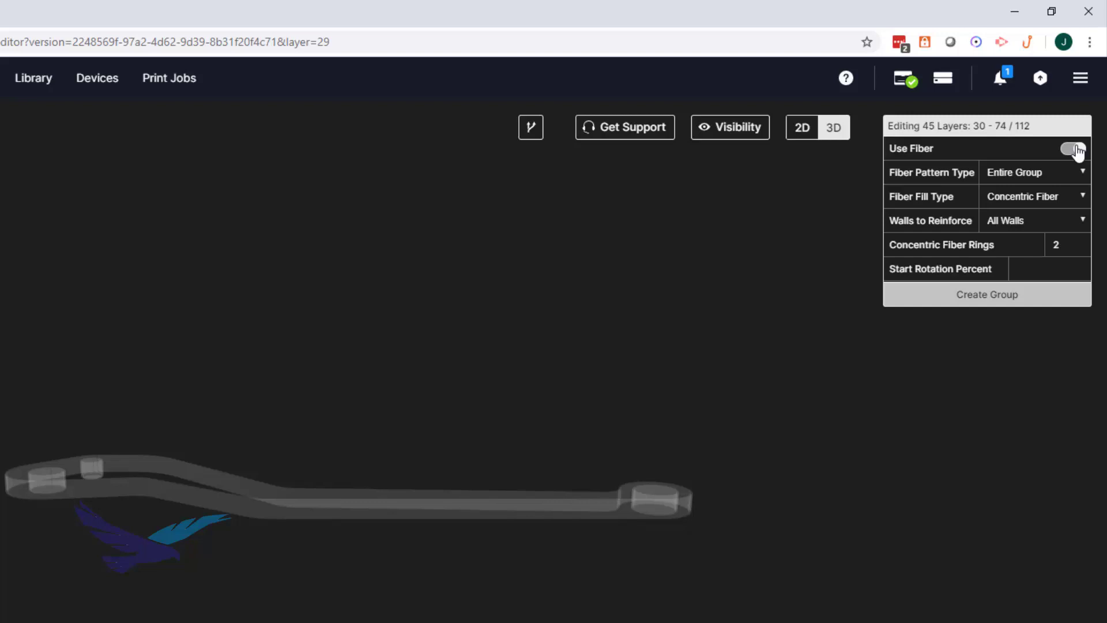
click(1084, 196)
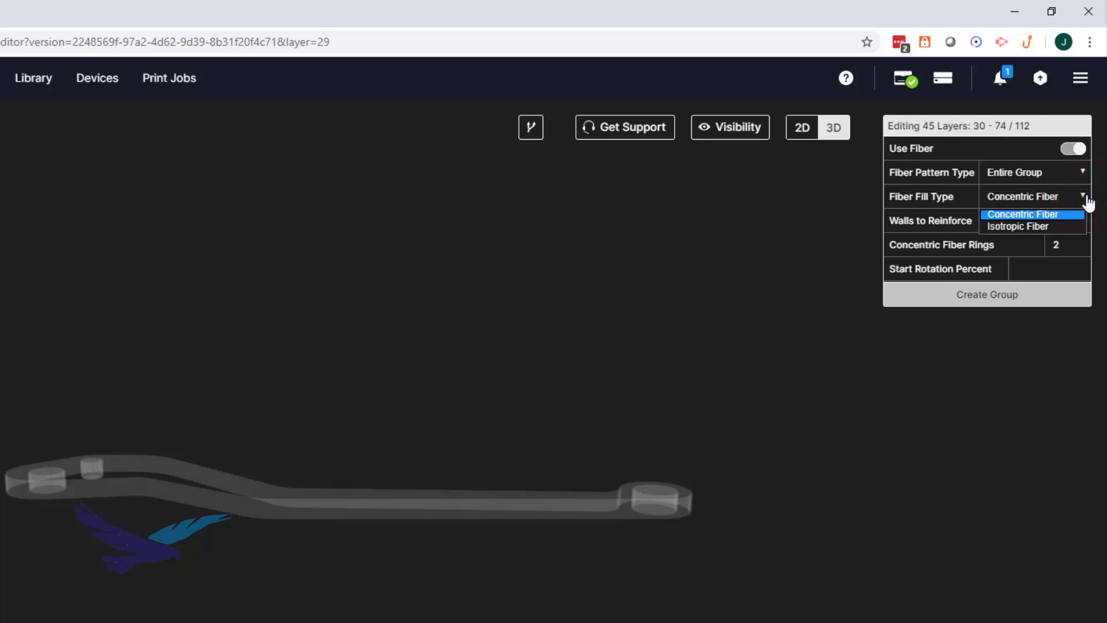
click(1086, 201)
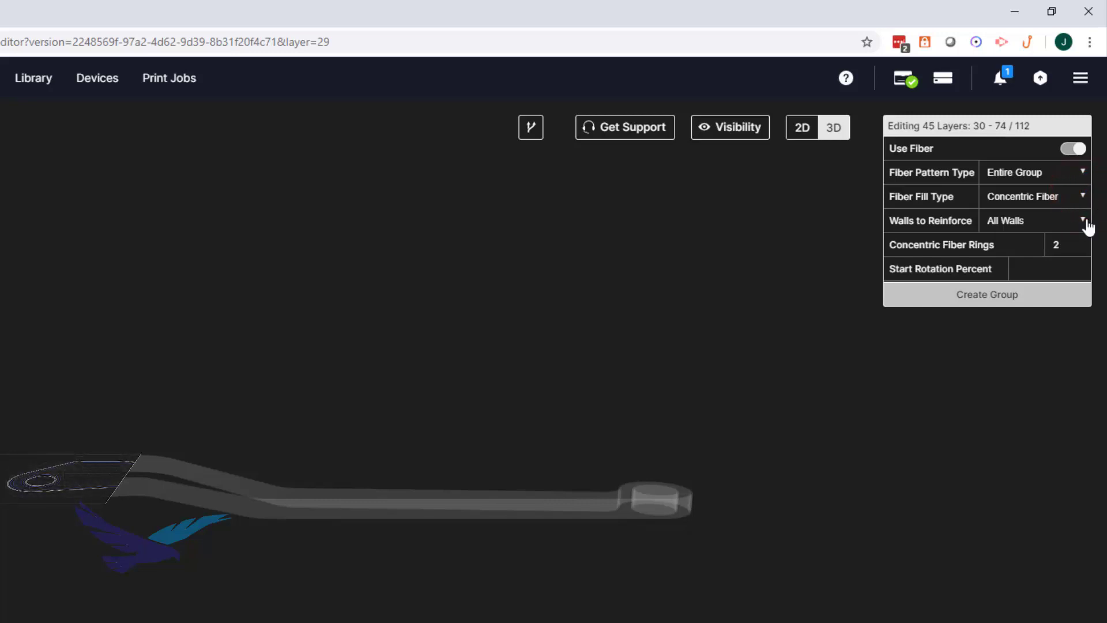
click(1084, 221)
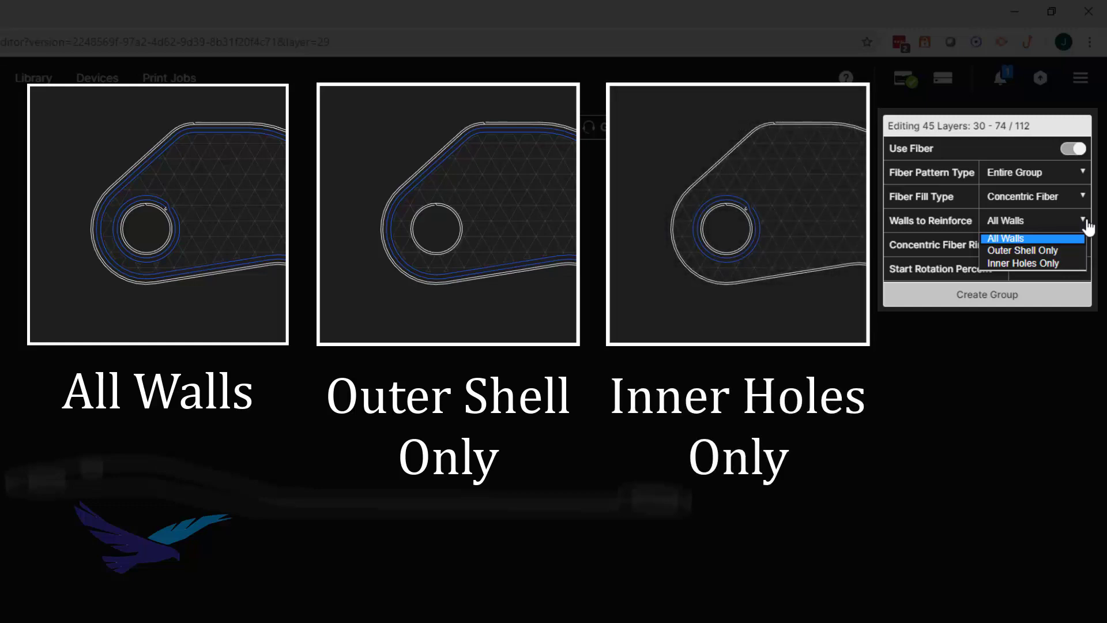
click(1086, 221)
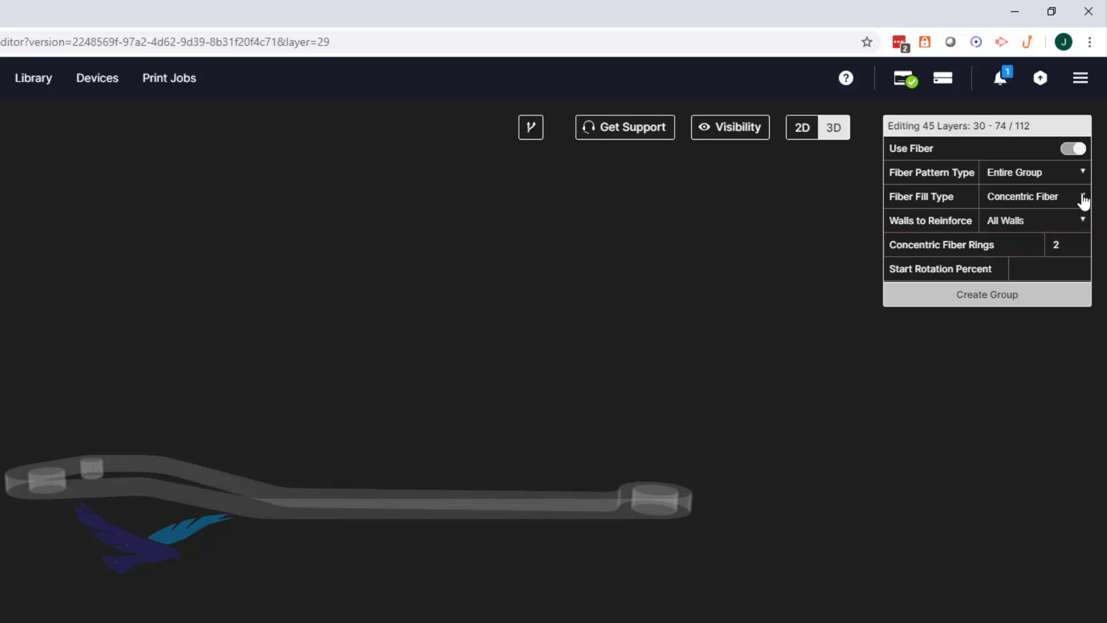
click(1083, 199)
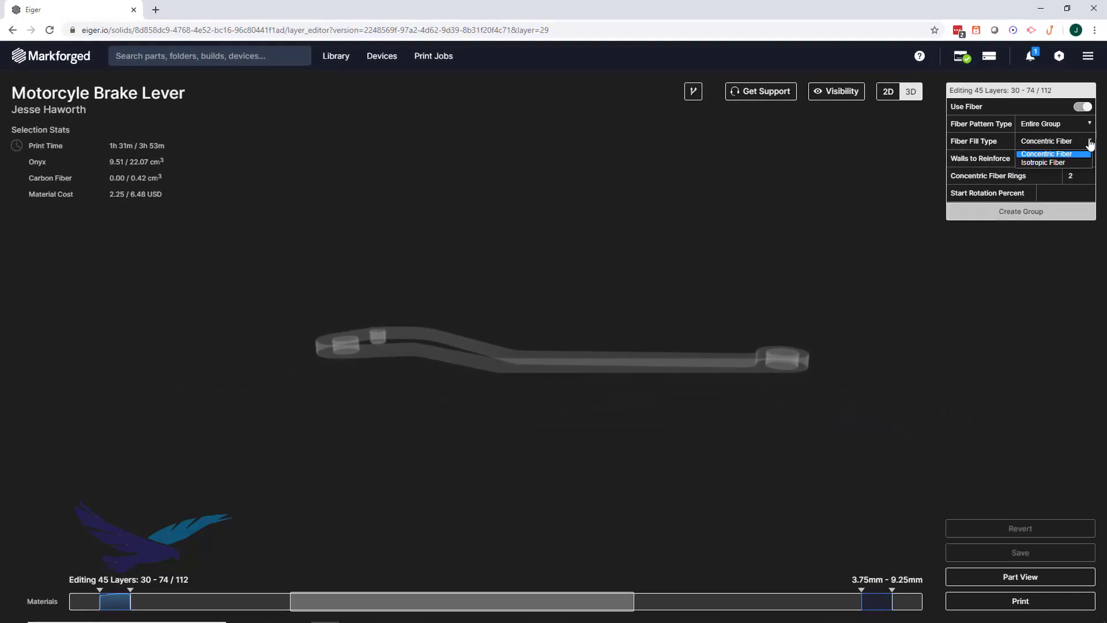
- Create a Concentric Fiber group on layers 30–74, deselect, then revert it unsaved
click(1089, 143)
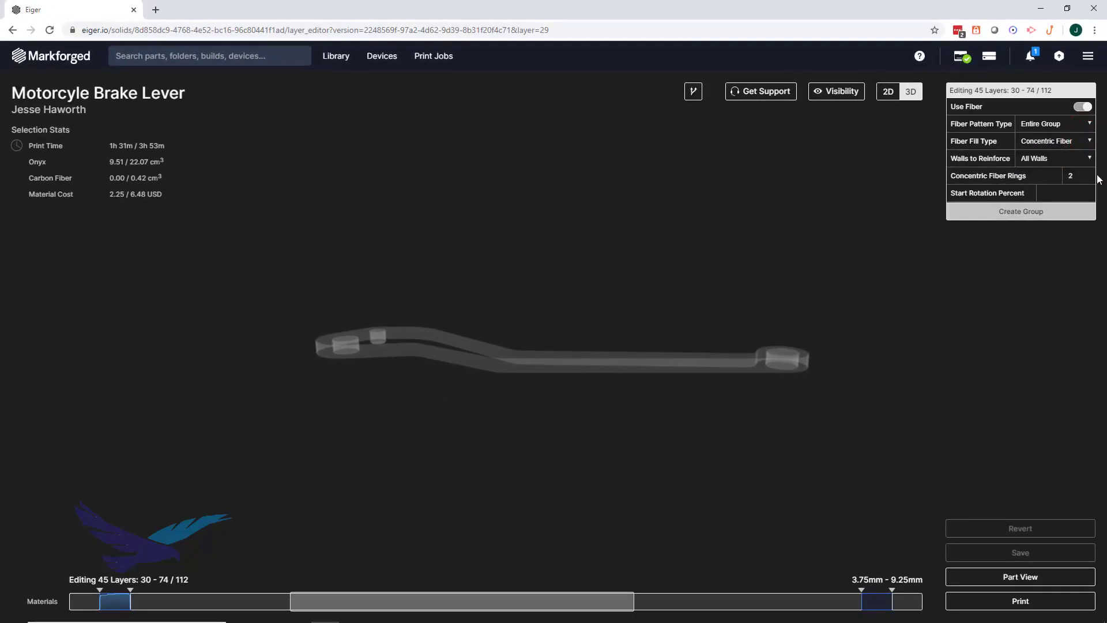
click(1082, 214)
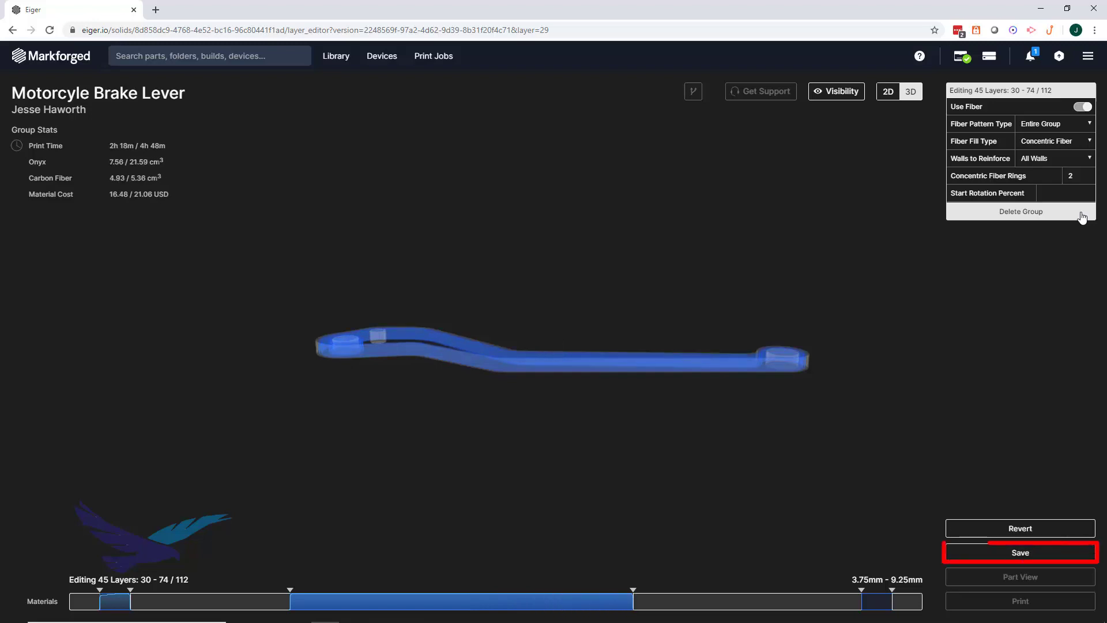
click(1053, 346)
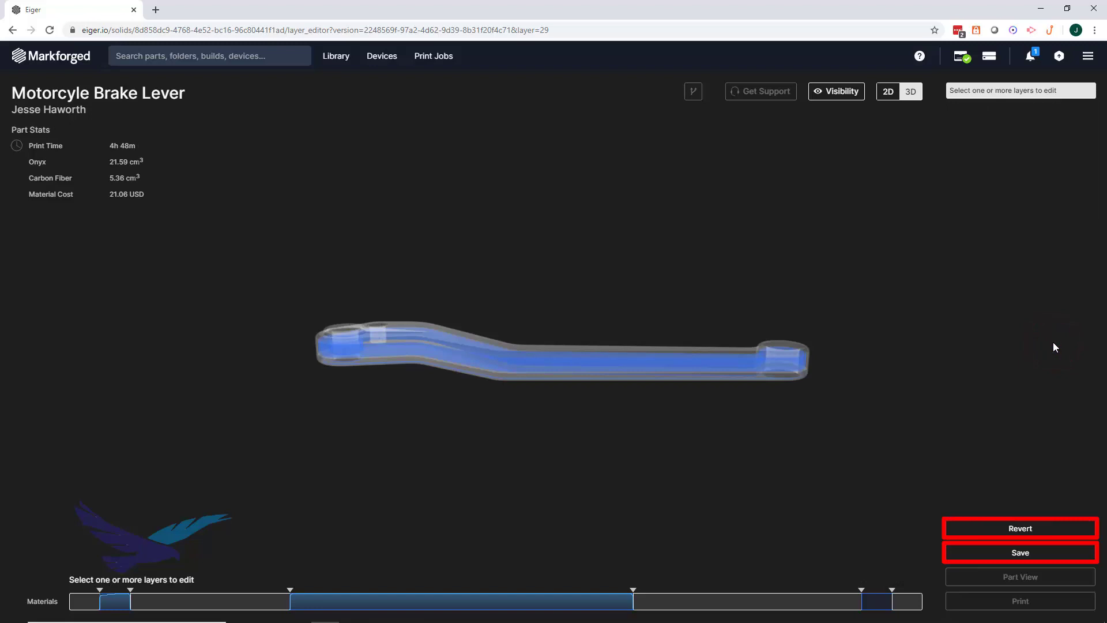
click(1044, 535)
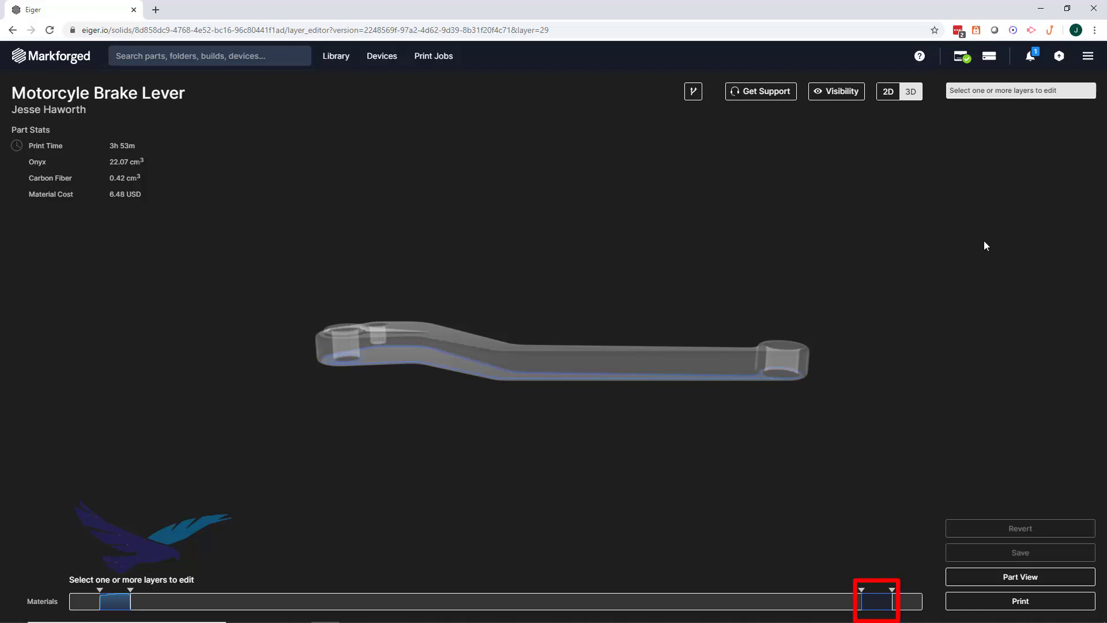
- In the 2D layer view, go down to layer 92 and enable fiber on it
click(889, 93)
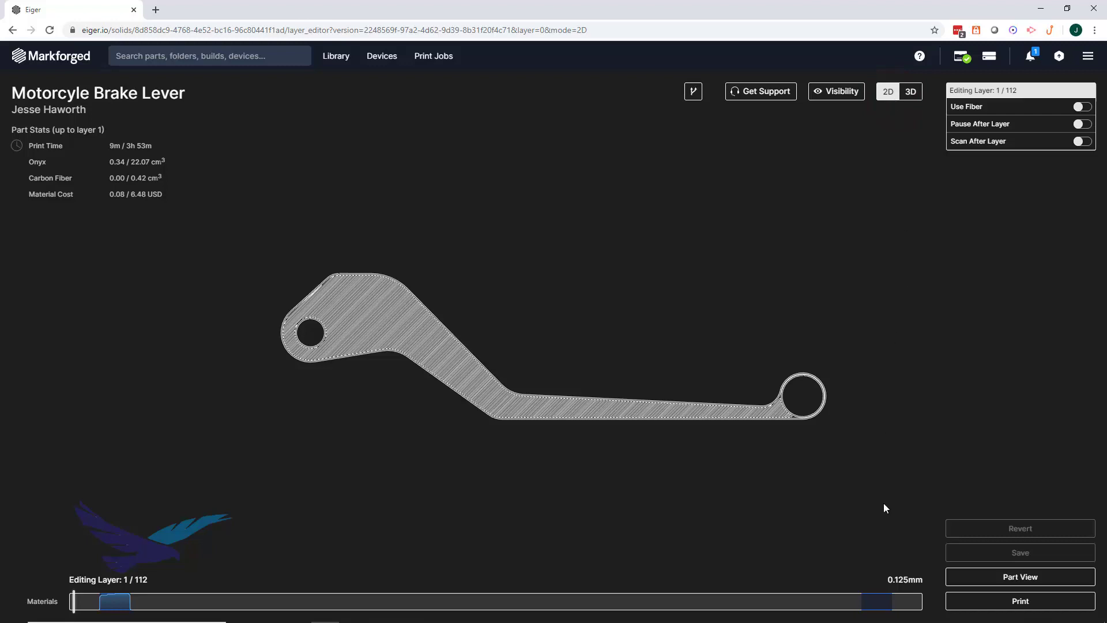
click(911, 607)
drag(911, 610, 866, 610)
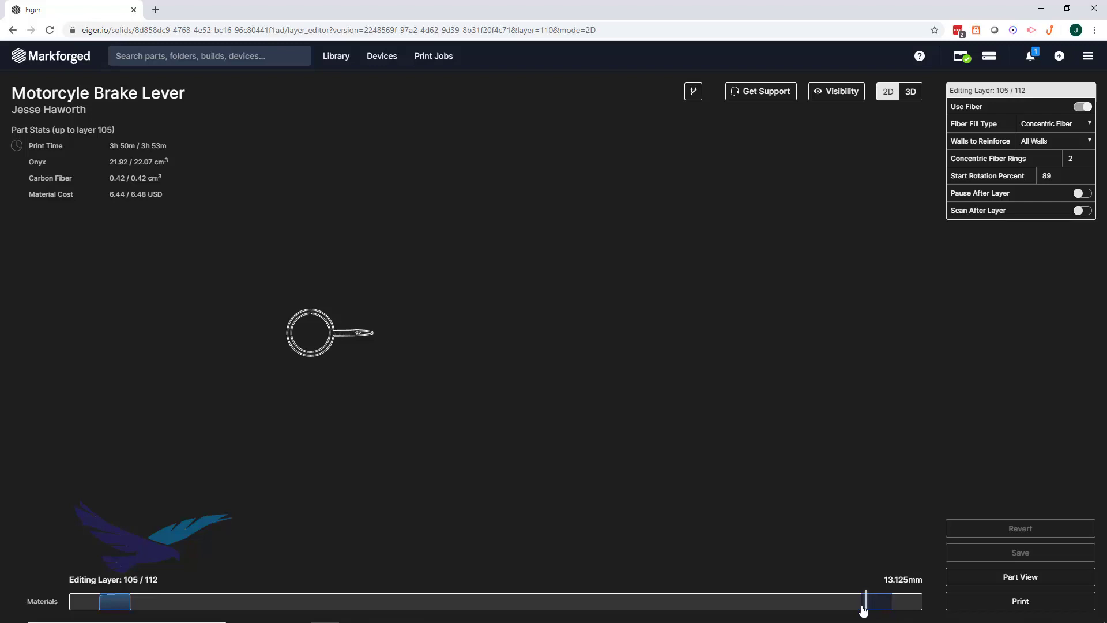
drag(863, 610, 822, 608)
key(Left)
key(Left)
key(Left)
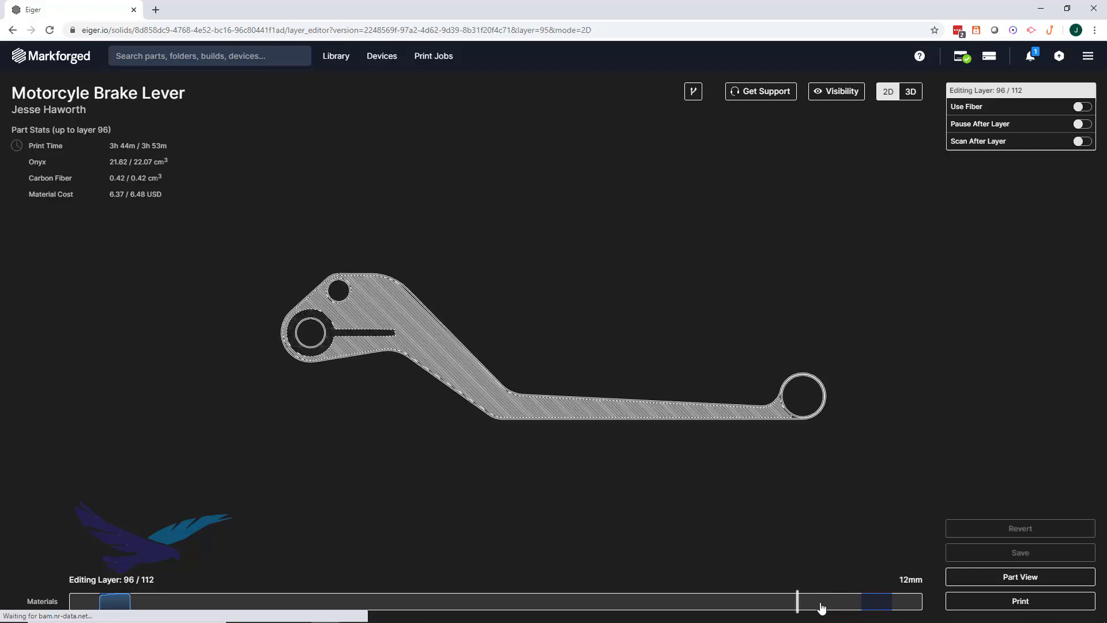
key(Left)
key(Left)
key(Left)
key(Left)
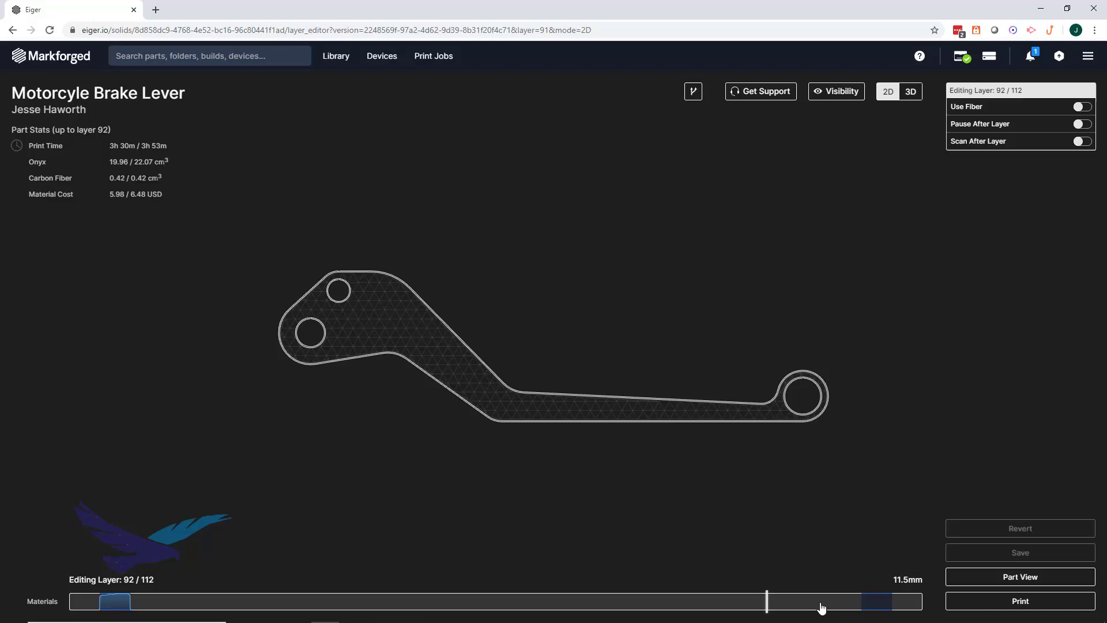
key(f)
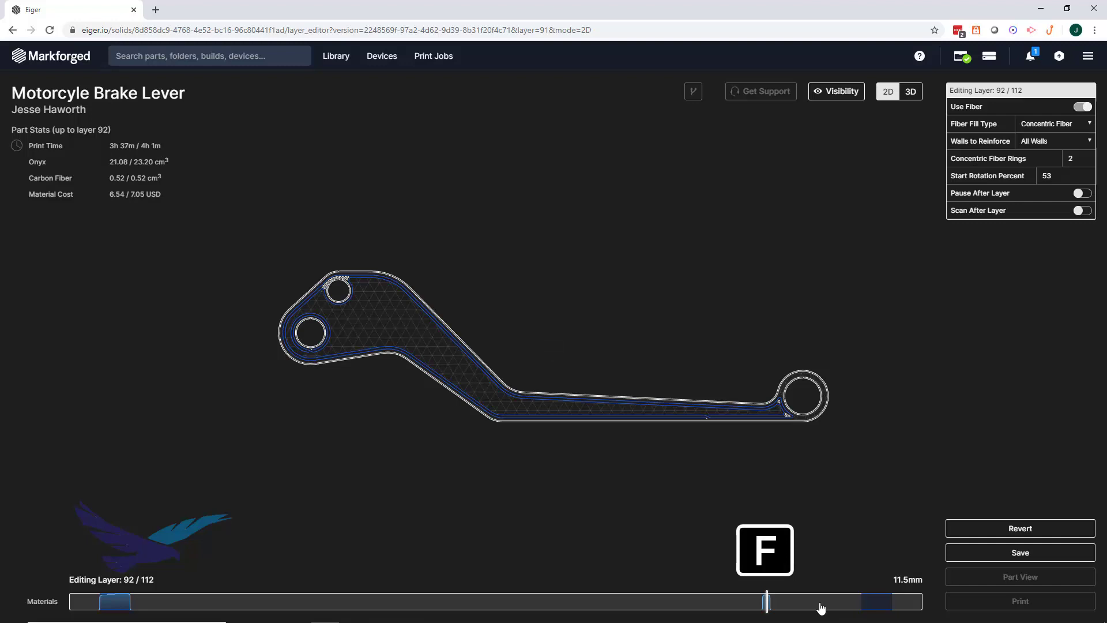
- Back in 3D, select layers 89–92 and give them a concentric fiber group
click(906, 93)
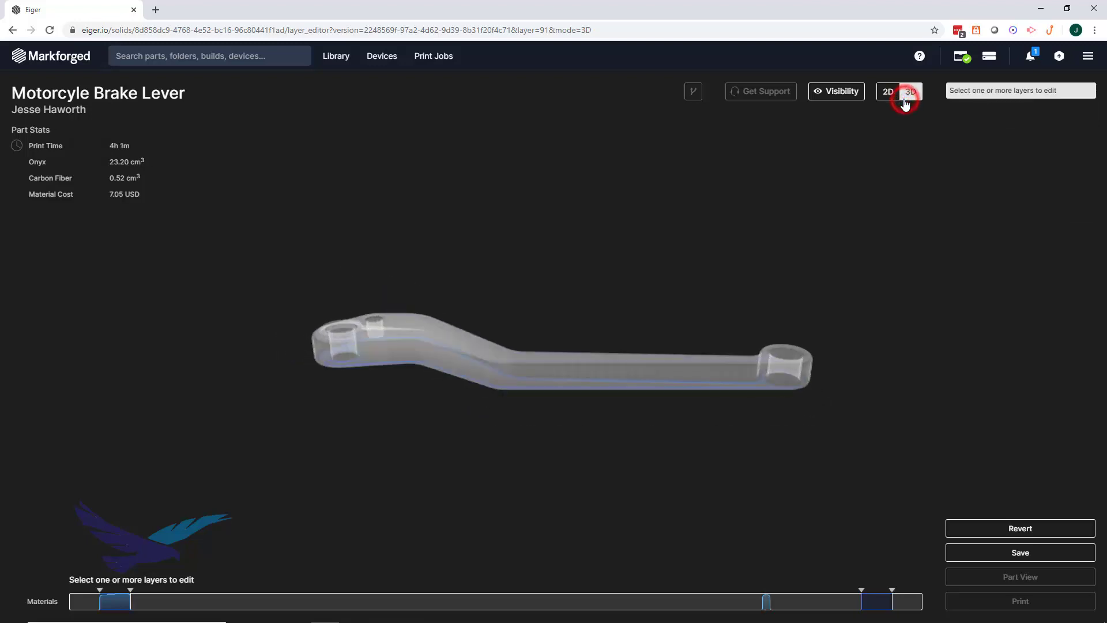
click(764, 603)
drag(763, 608, 744, 608)
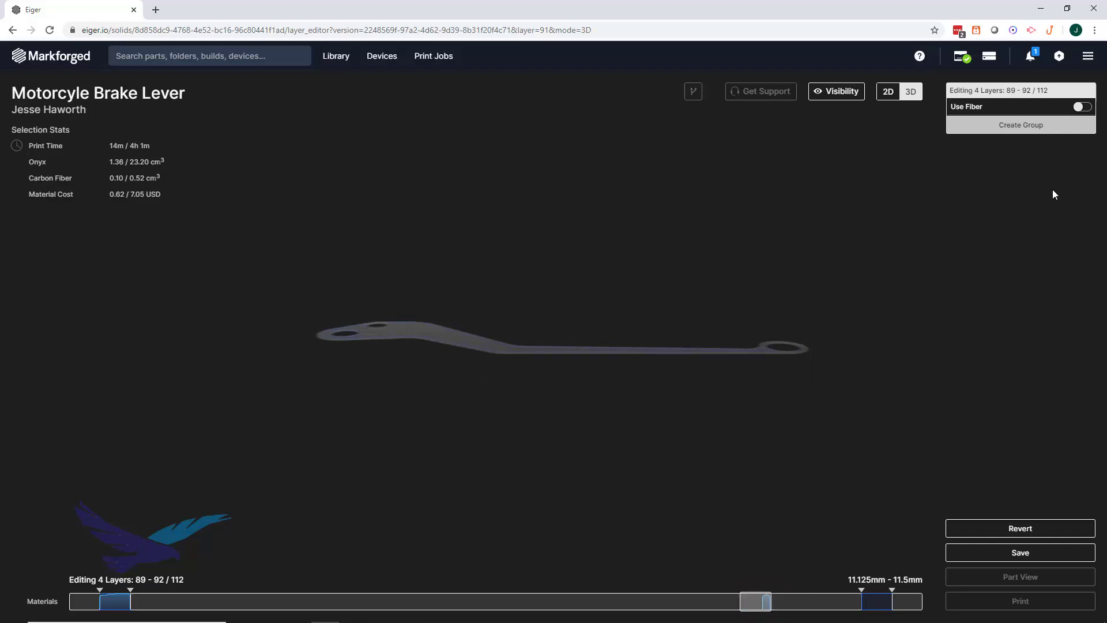
click(1083, 107)
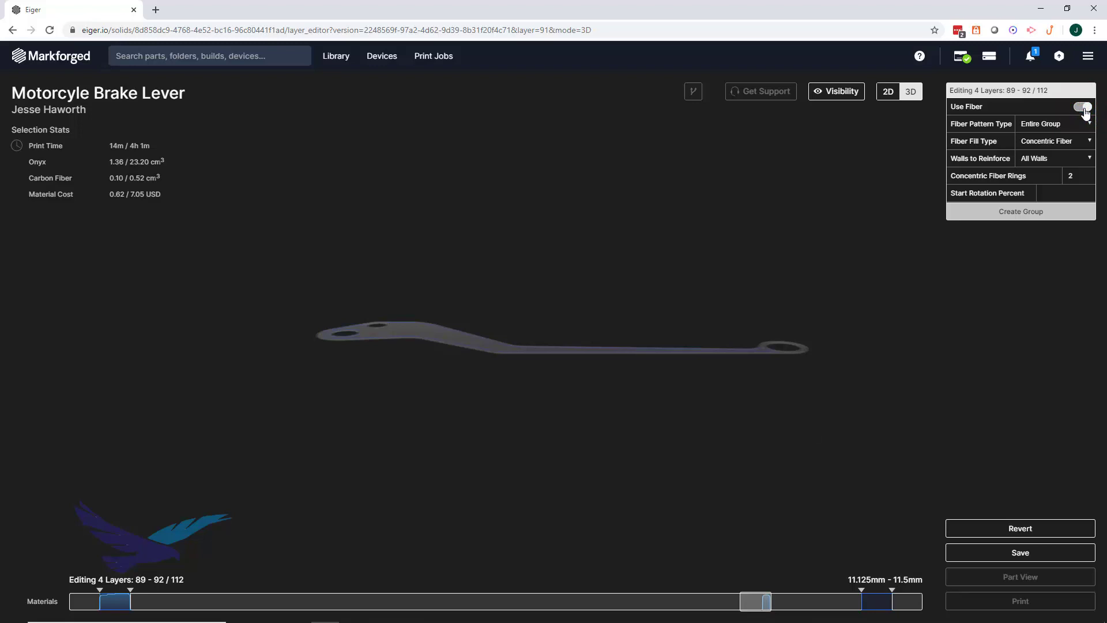
click(1077, 218)
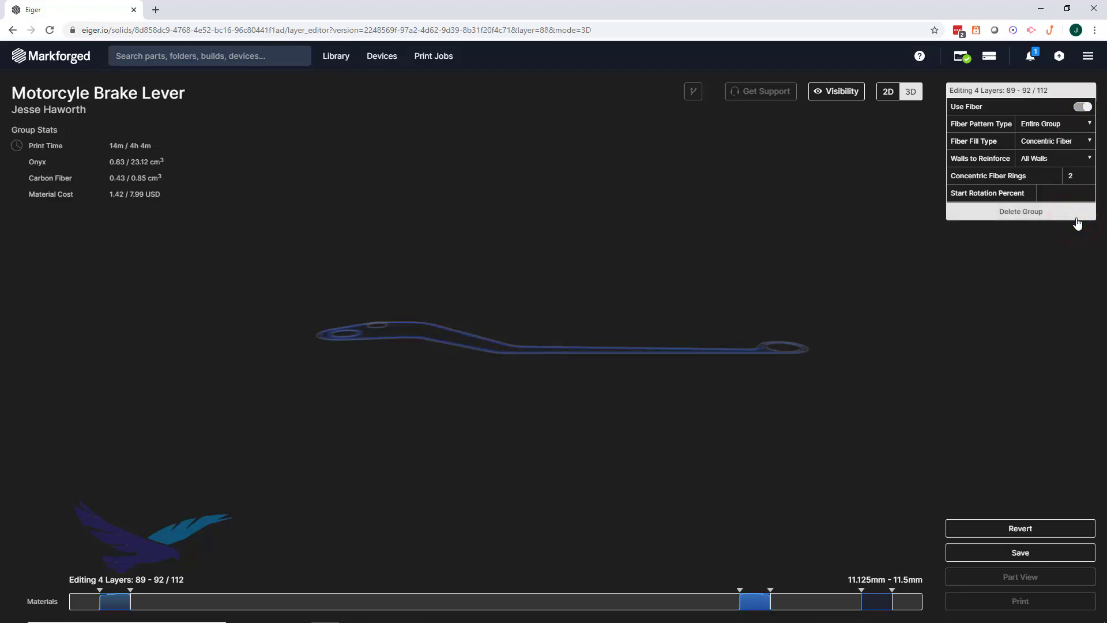
click(1038, 336)
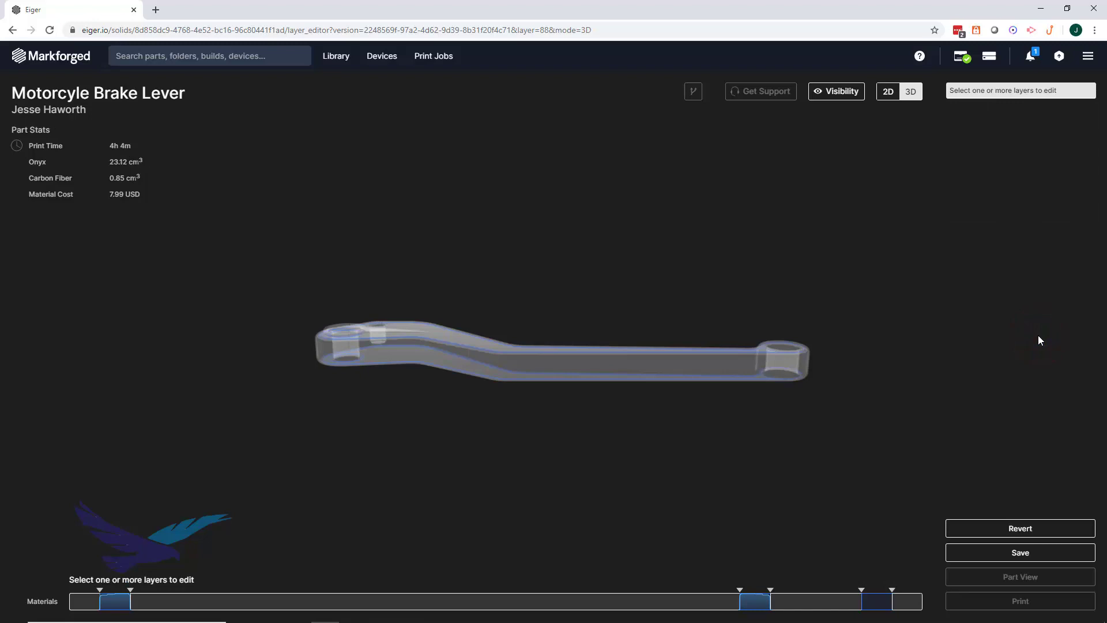
- Save the brake lever's fiber changes
click(1057, 552)
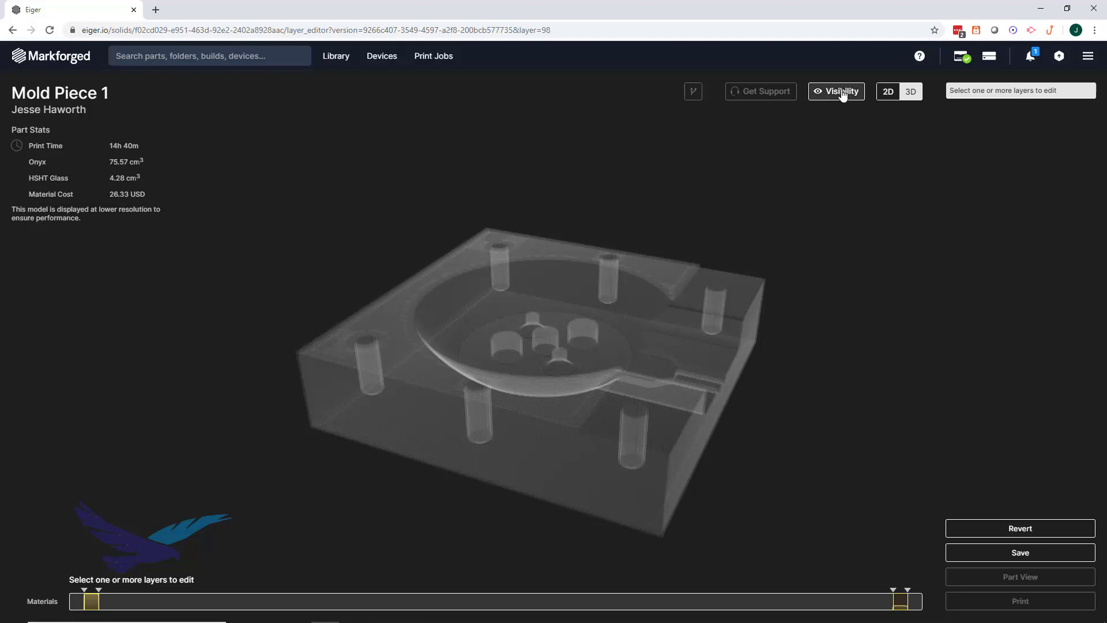
- Show the Concentric and Isotropic Fiber Fill sections and select layers 92–94 from a side view
click(841, 92)
click(886, 153)
click(888, 171)
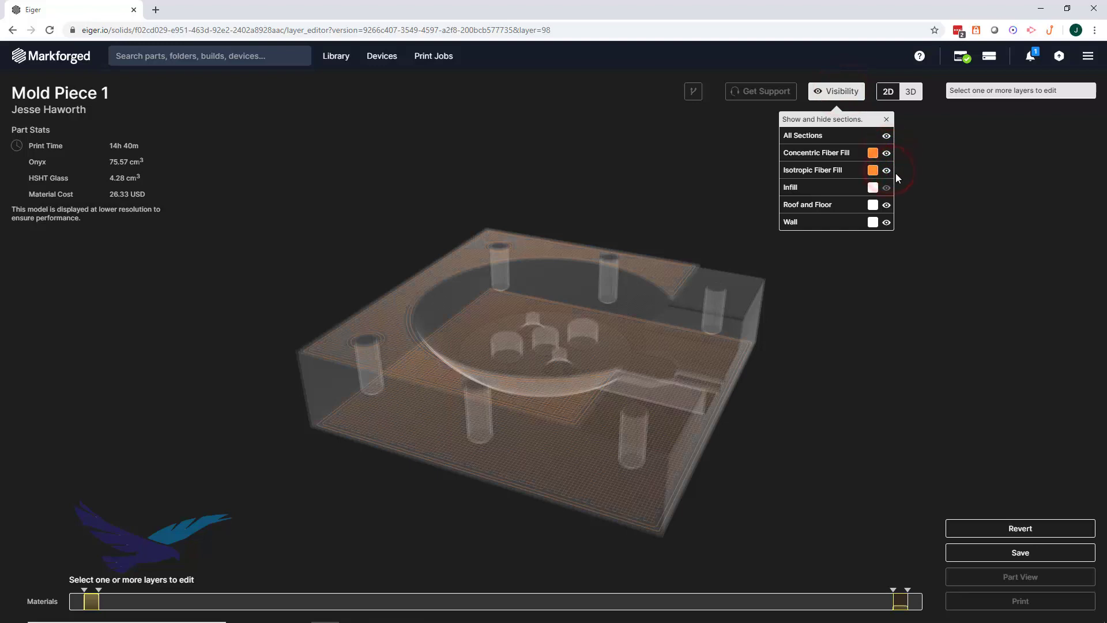
click(851, 93)
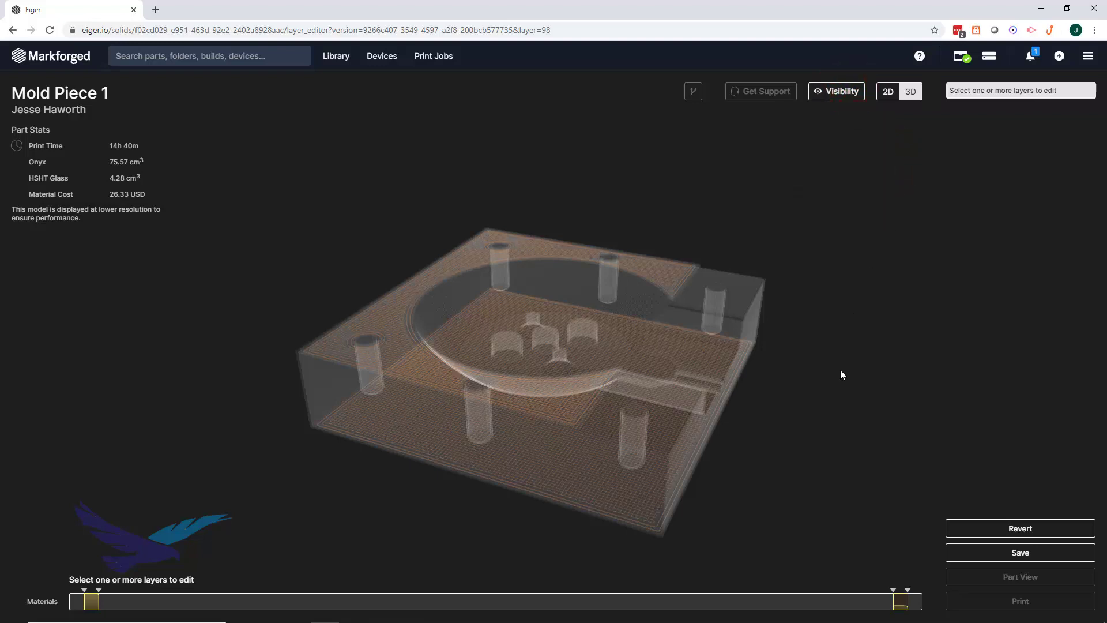
drag(828, 435, 864, 385)
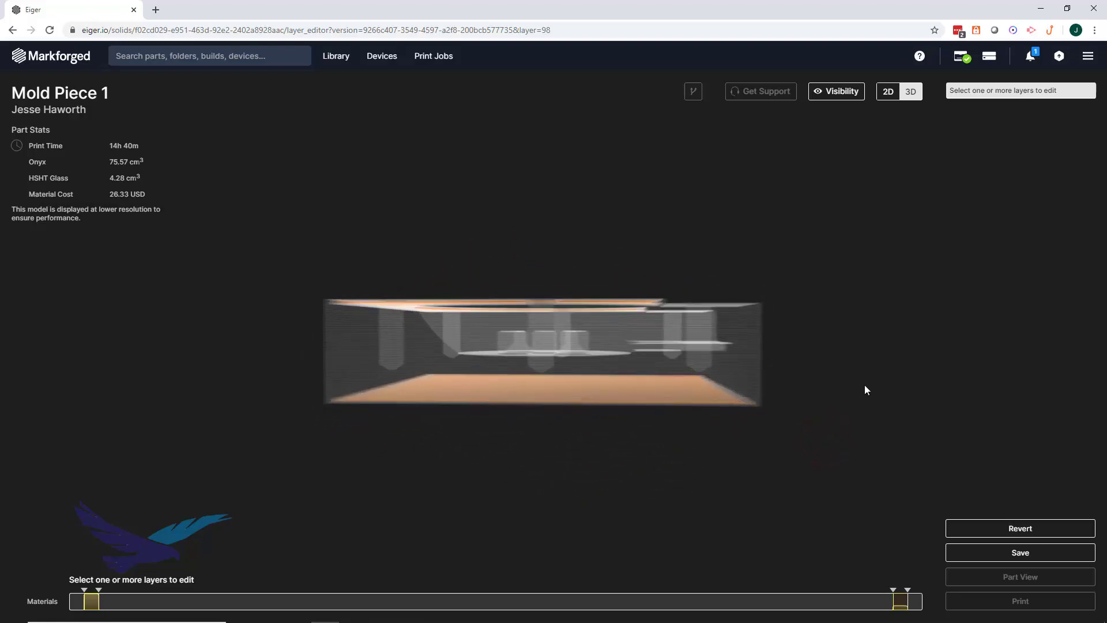
click(412, 601)
- Create an isotropic fiber group on layers 91–94, then select the upper layers 97–221
drag(409, 603, 407, 603)
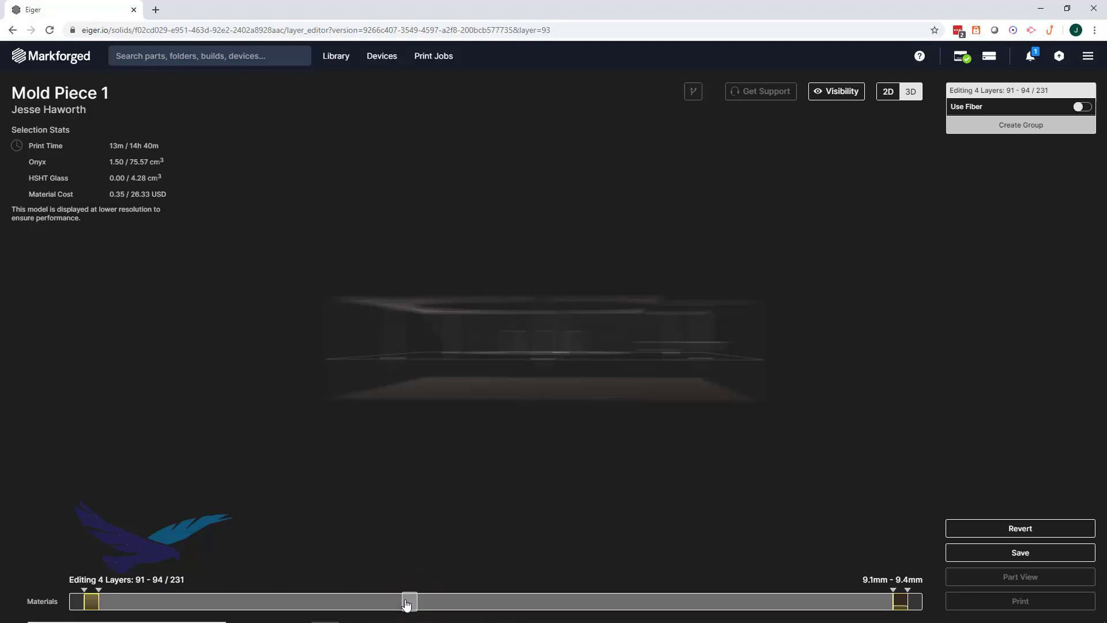
click(1081, 108)
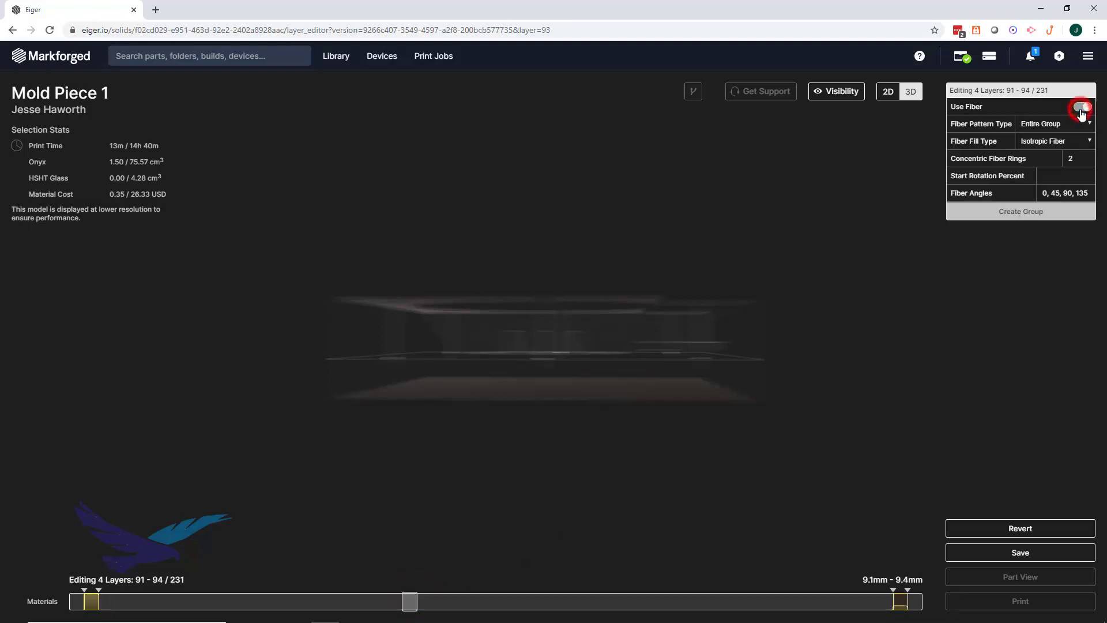
click(1024, 218)
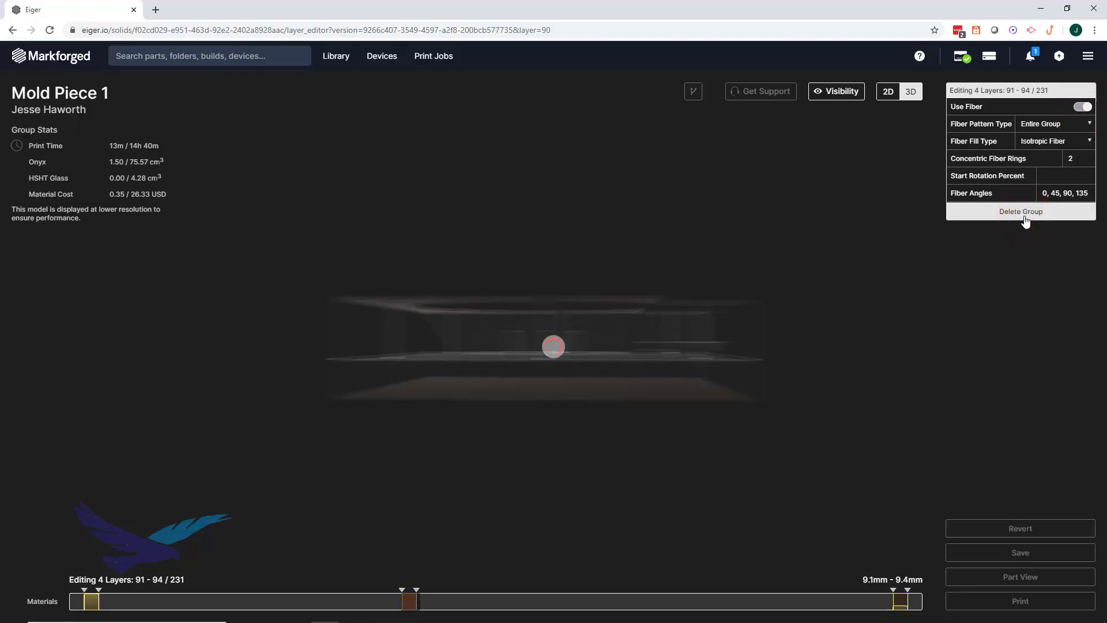
click(886, 223)
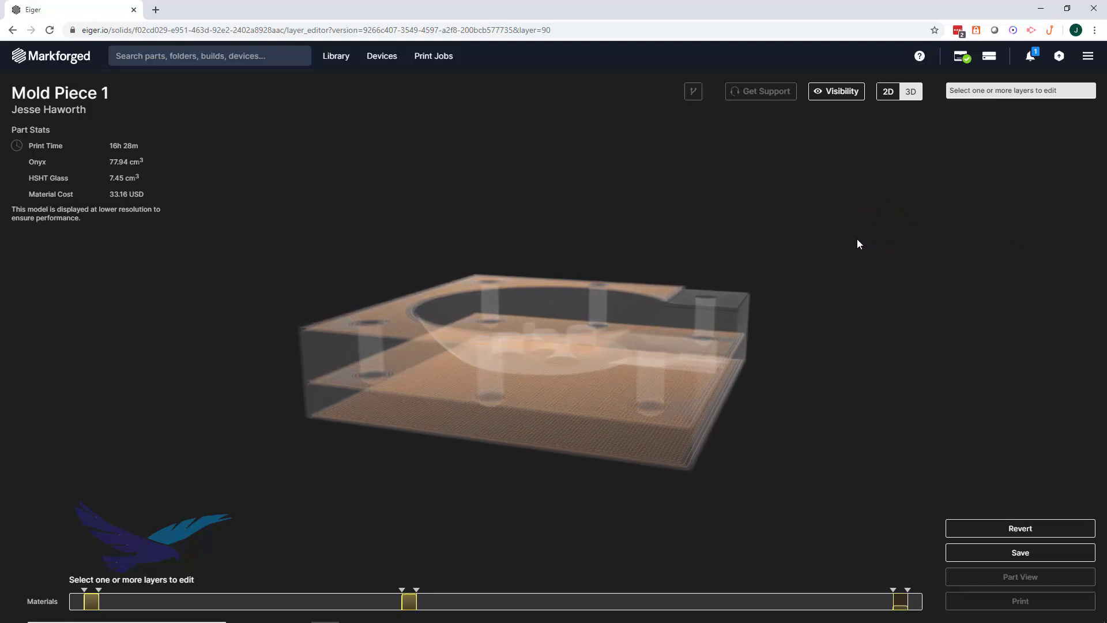
drag(857, 240, 879, 219)
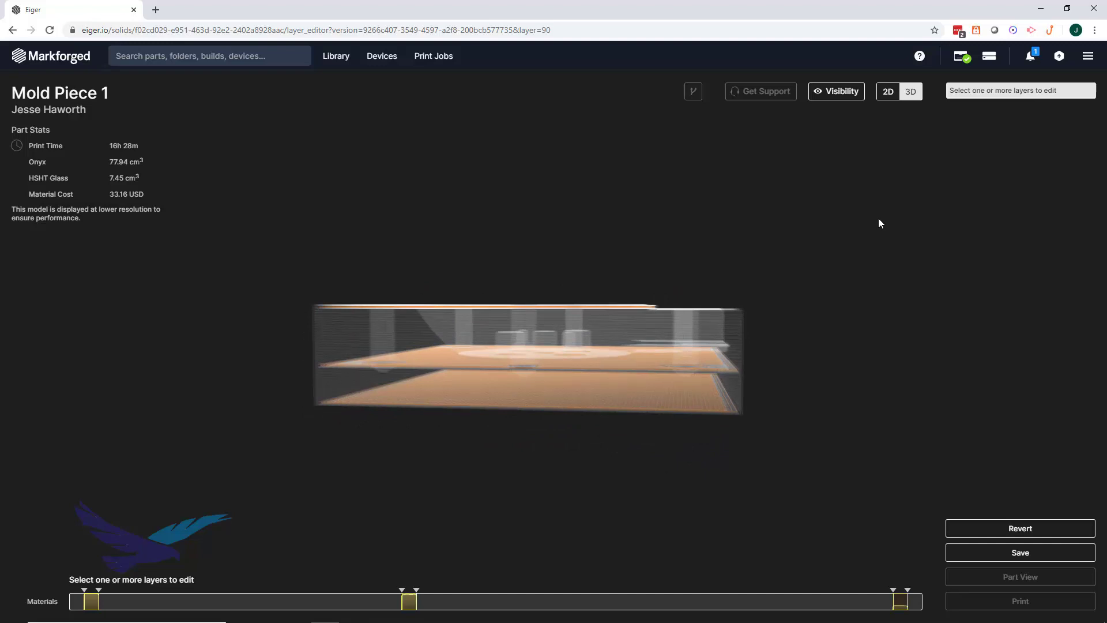
drag(887, 601, 427, 604)
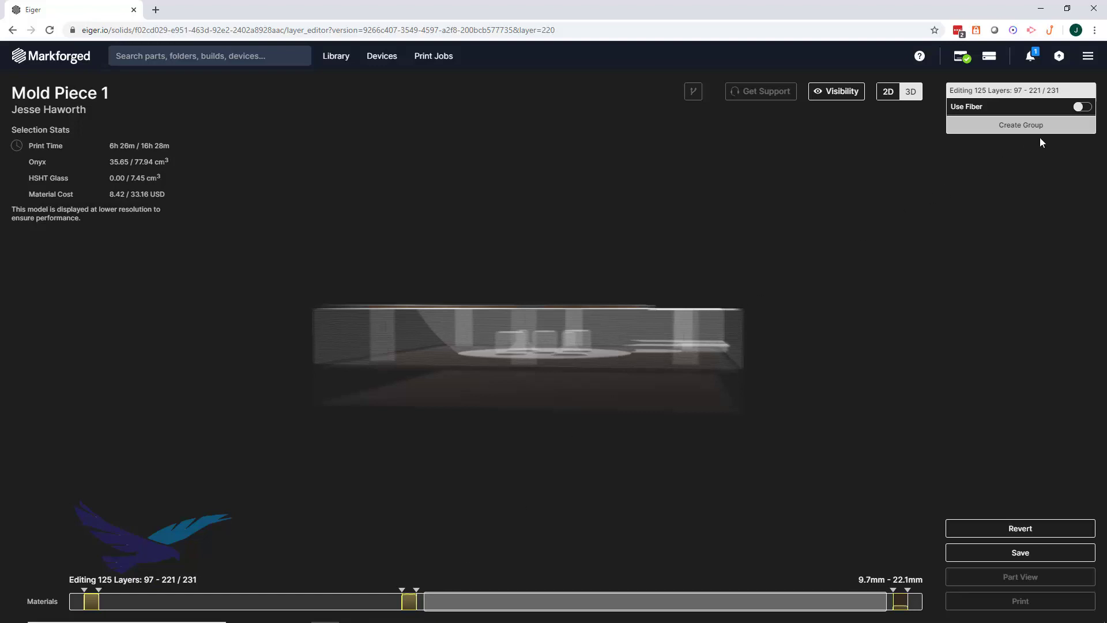
- Enable fiber on layers 97–221 and create a Concentric Fiber group, reaching 12.51 cm³ HSHT Glass
click(1082, 106)
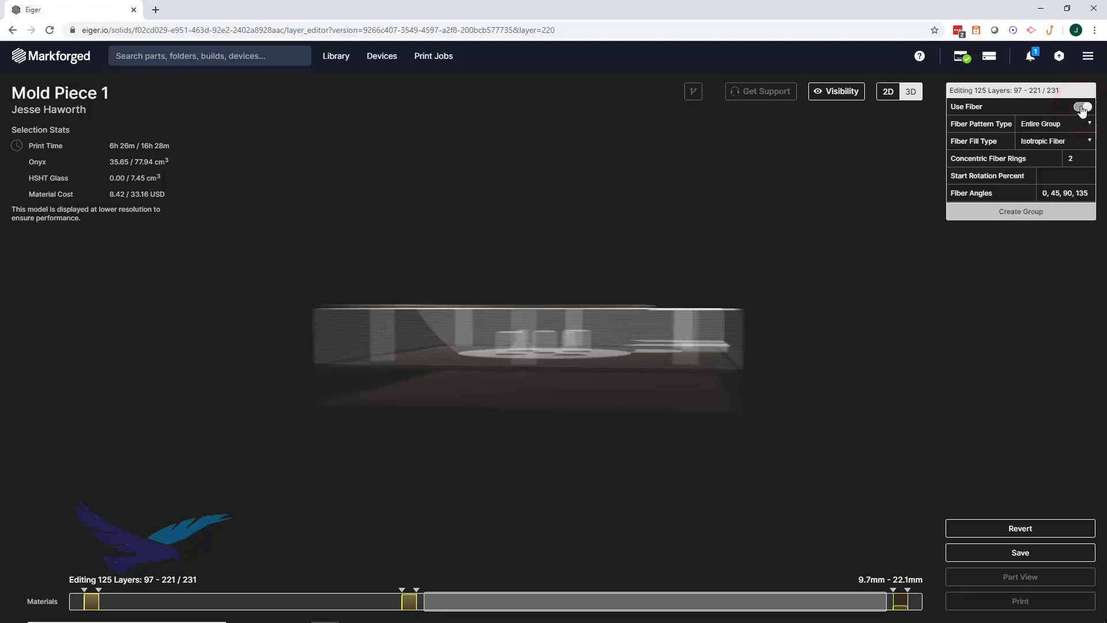
click(1088, 142)
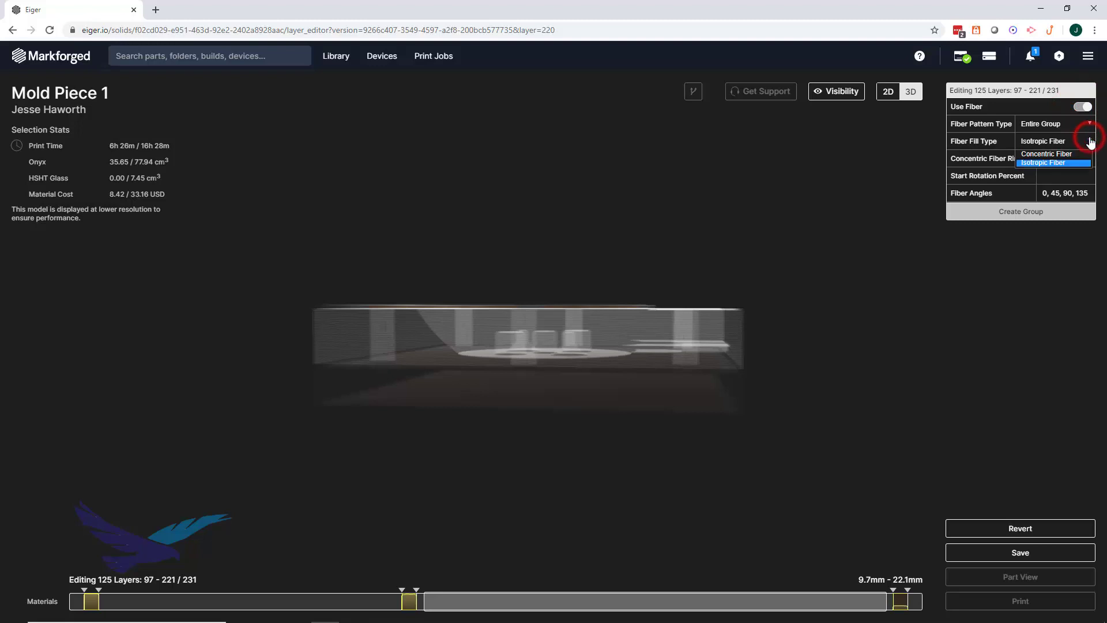
click(1072, 153)
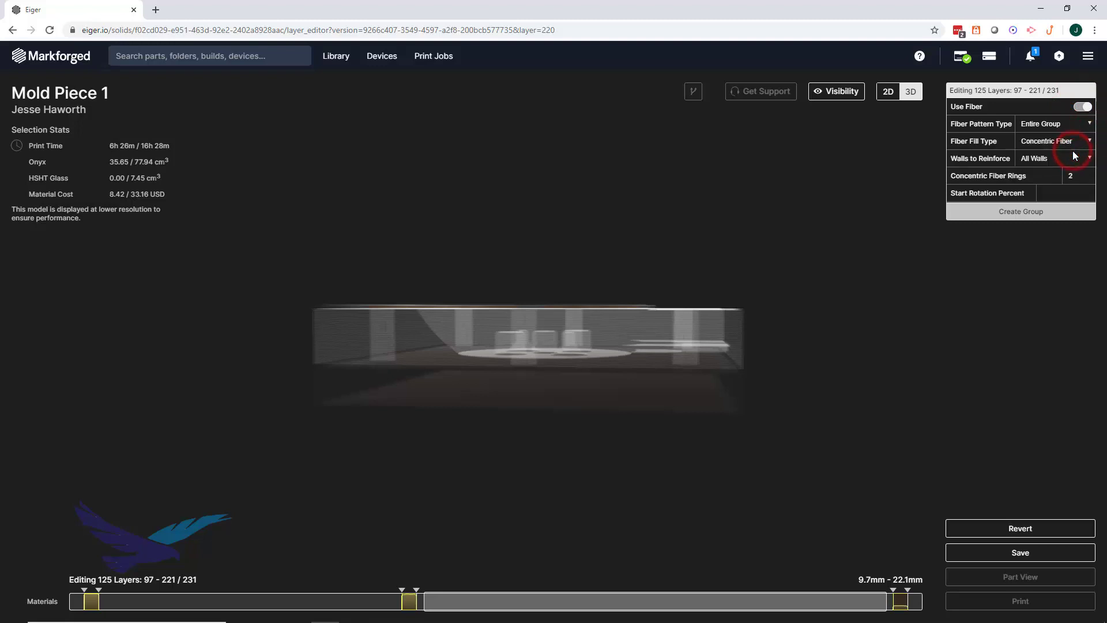
click(1034, 219)
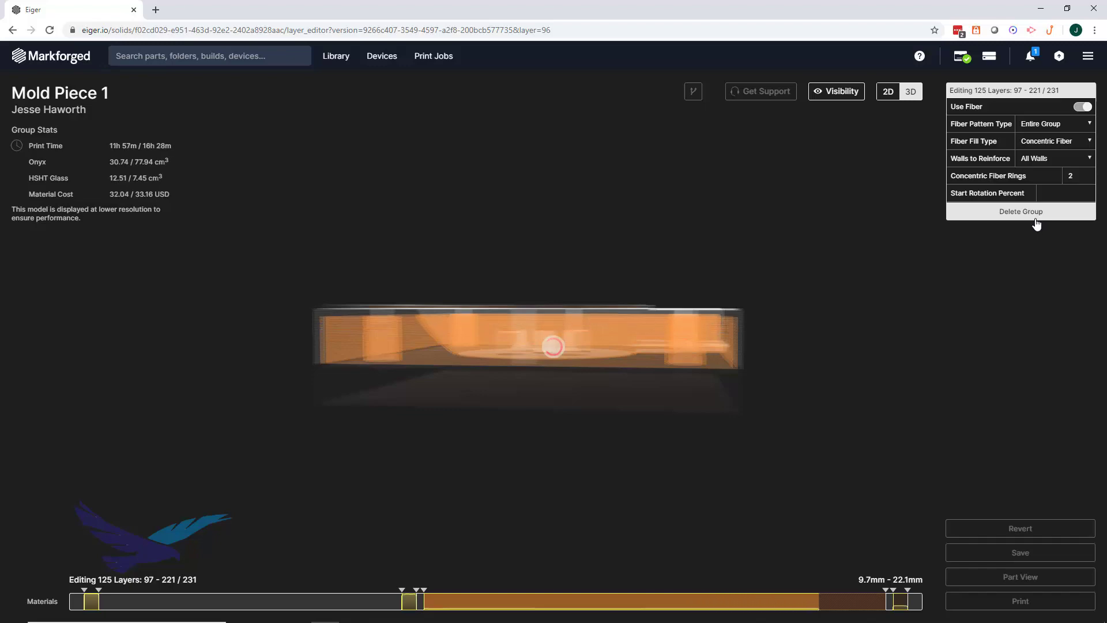
click(888, 92)
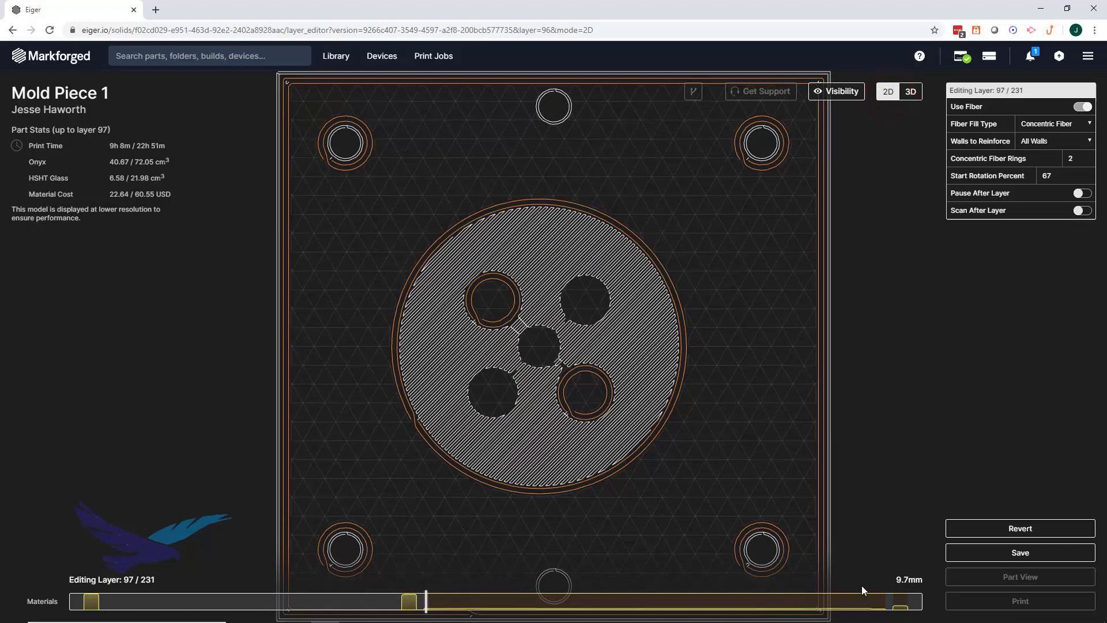
drag(862, 603, 593, 605)
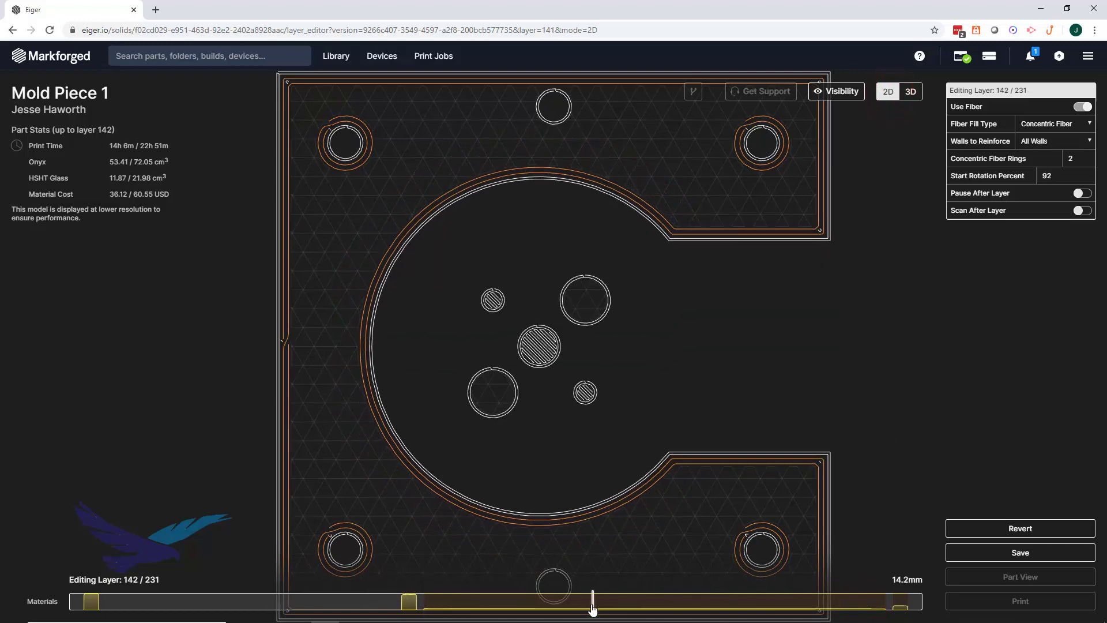
click(909, 92)
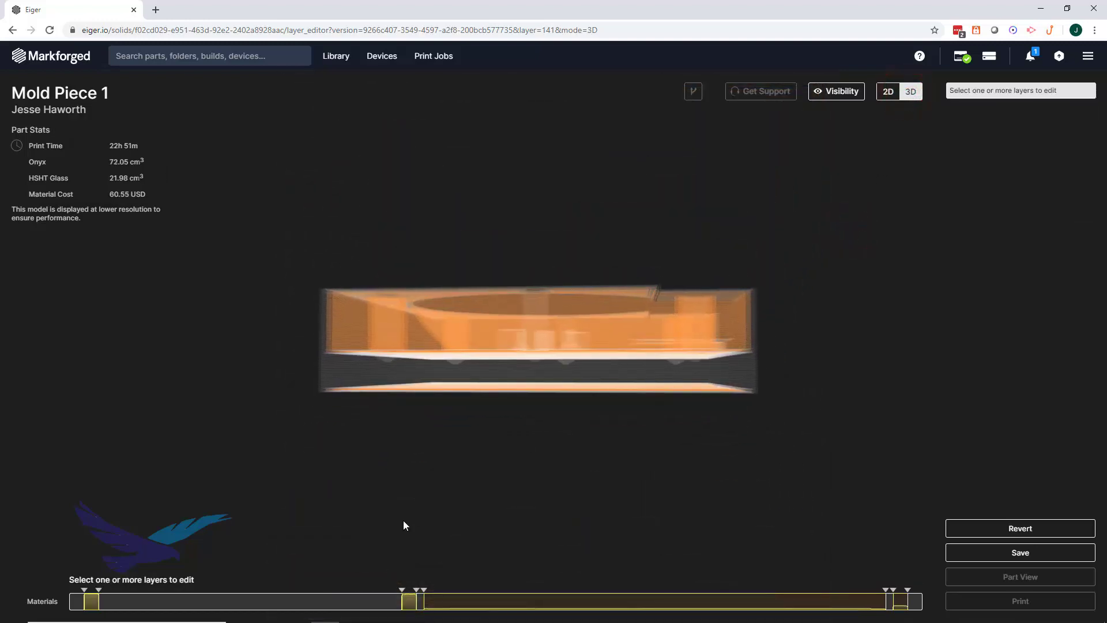
- Select layers 11–88, enable fiber, and create a Concentric Fiber group on them
drag(394, 603, 107, 603)
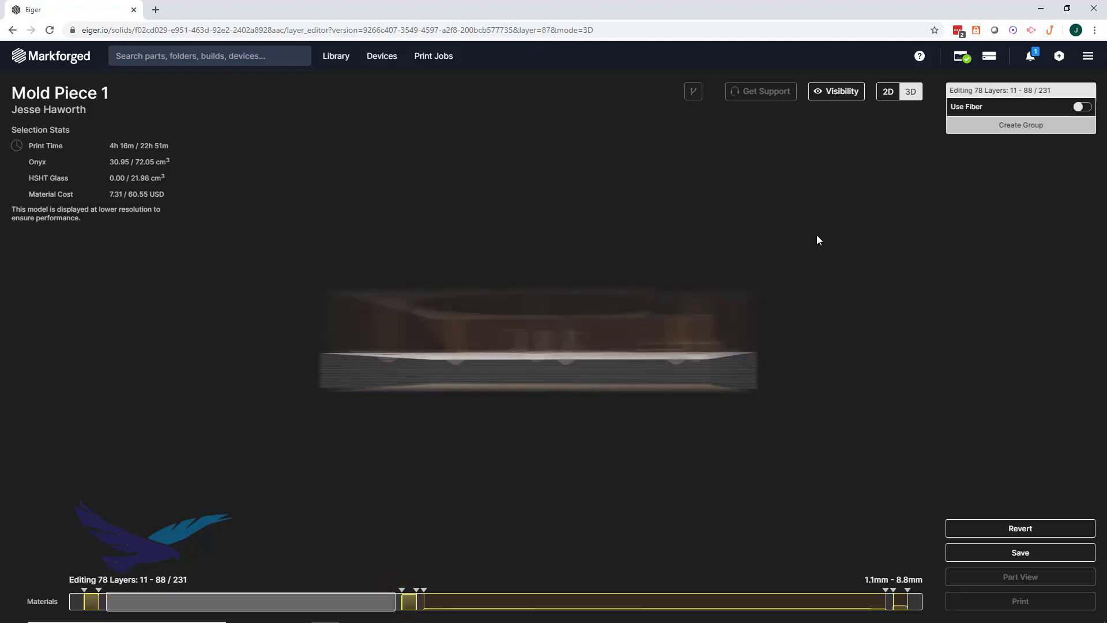
click(1082, 107)
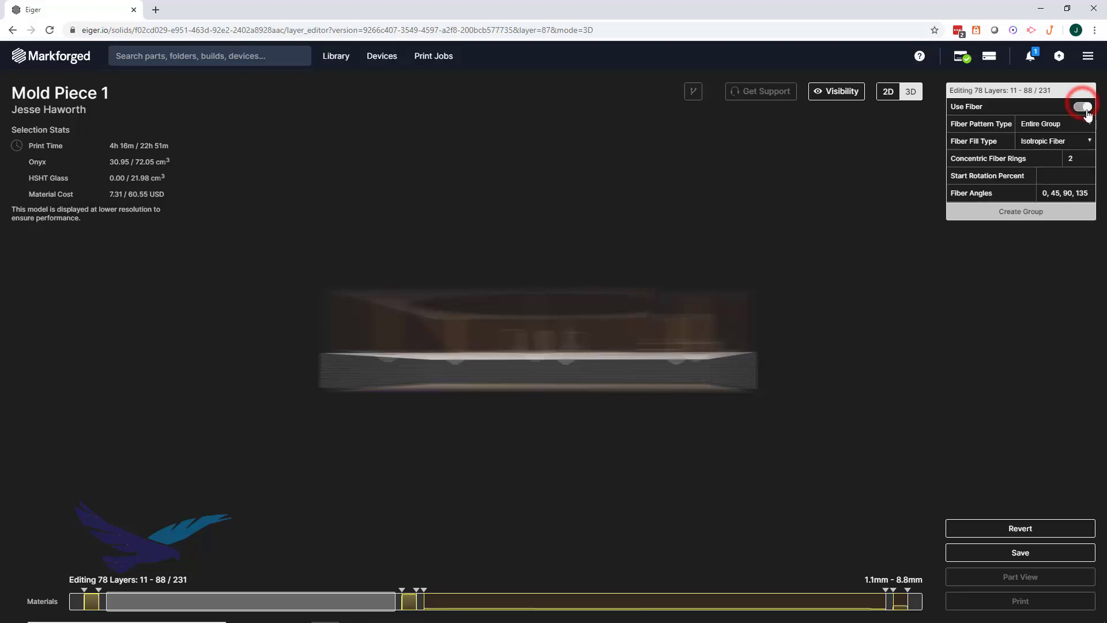
click(1089, 140)
click(1071, 152)
click(1053, 218)
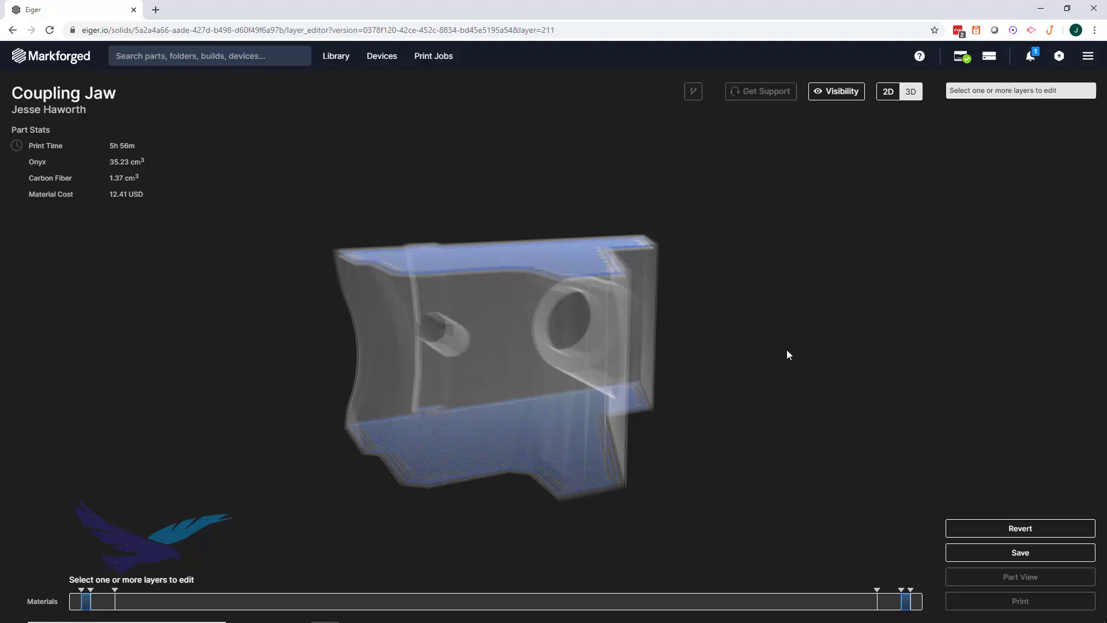
- Give Coupling Jaw layers 16–265 a Stripes fiber pattern: 12 stripes, 4 layers per stripe
click(717, 601)
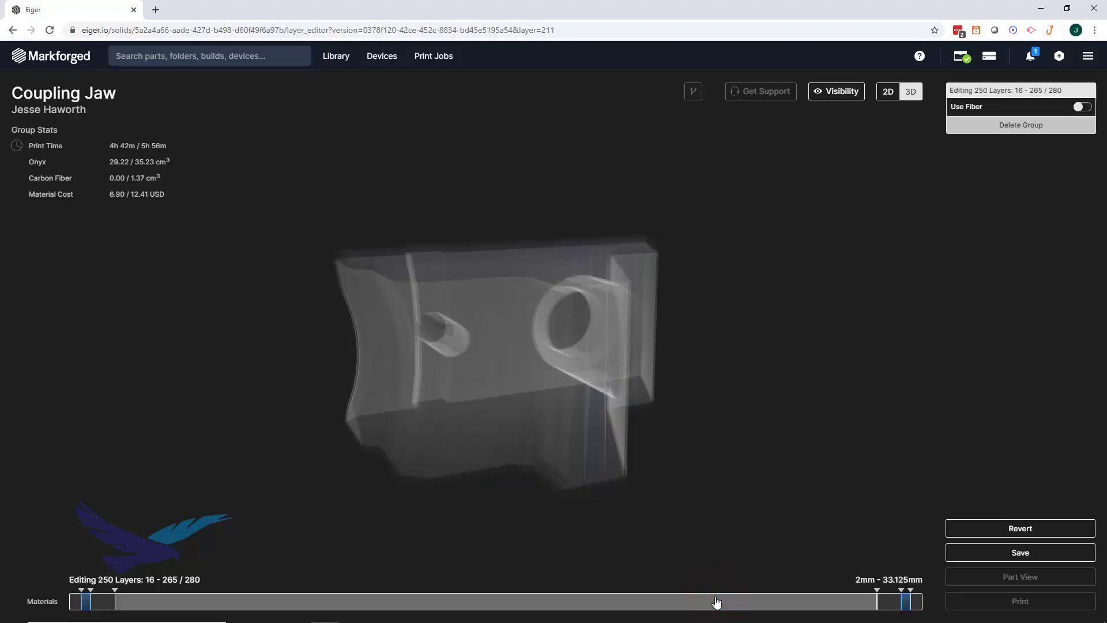
click(1082, 107)
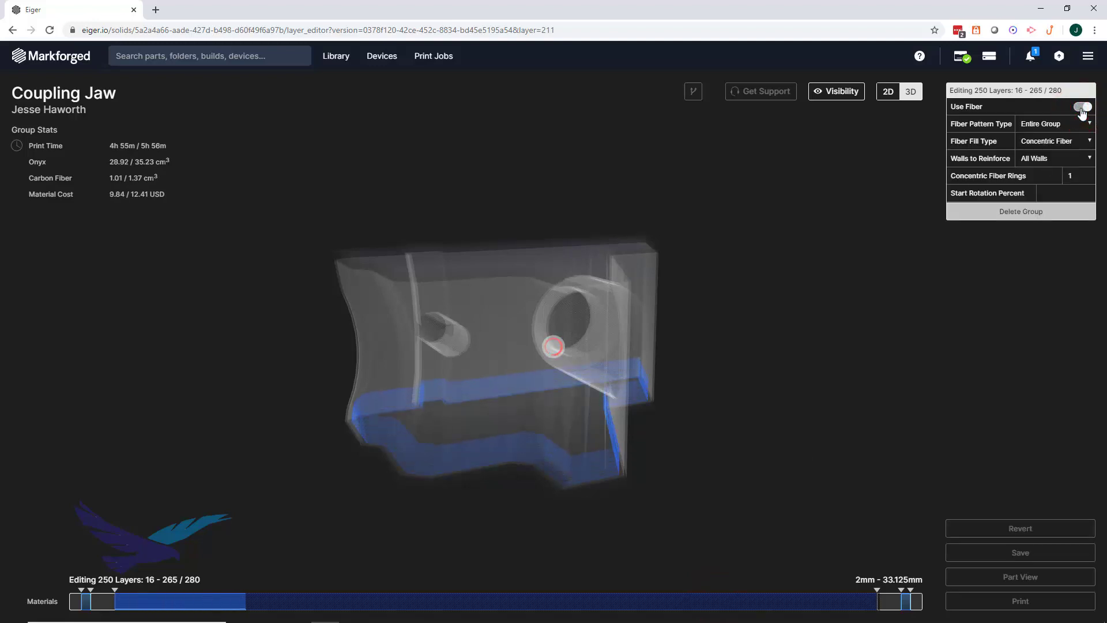
click(1081, 123)
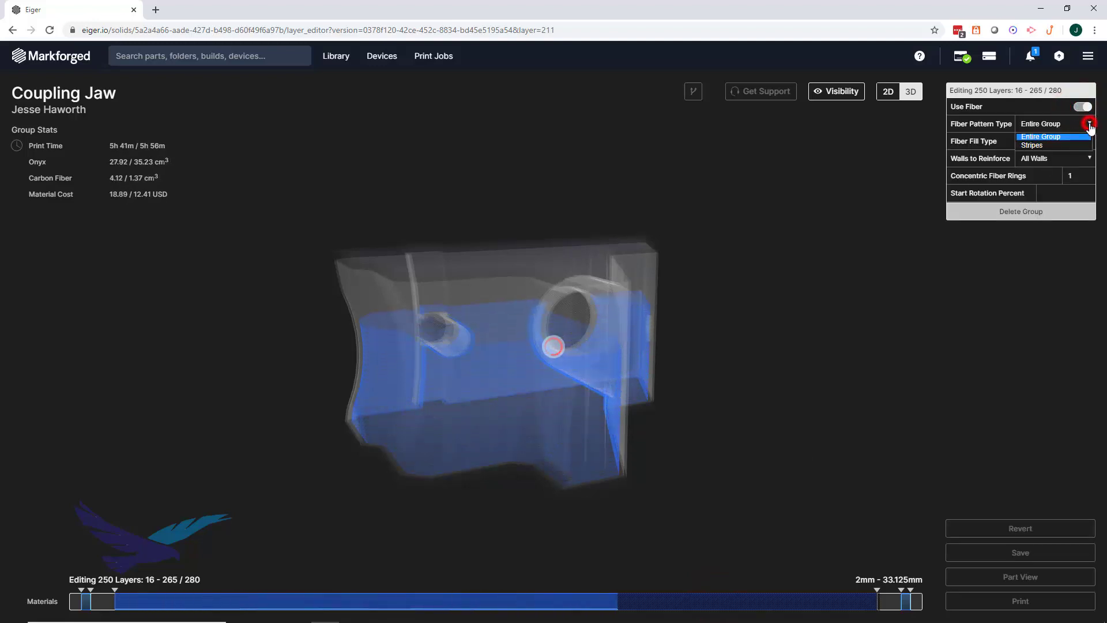
click(1036, 146)
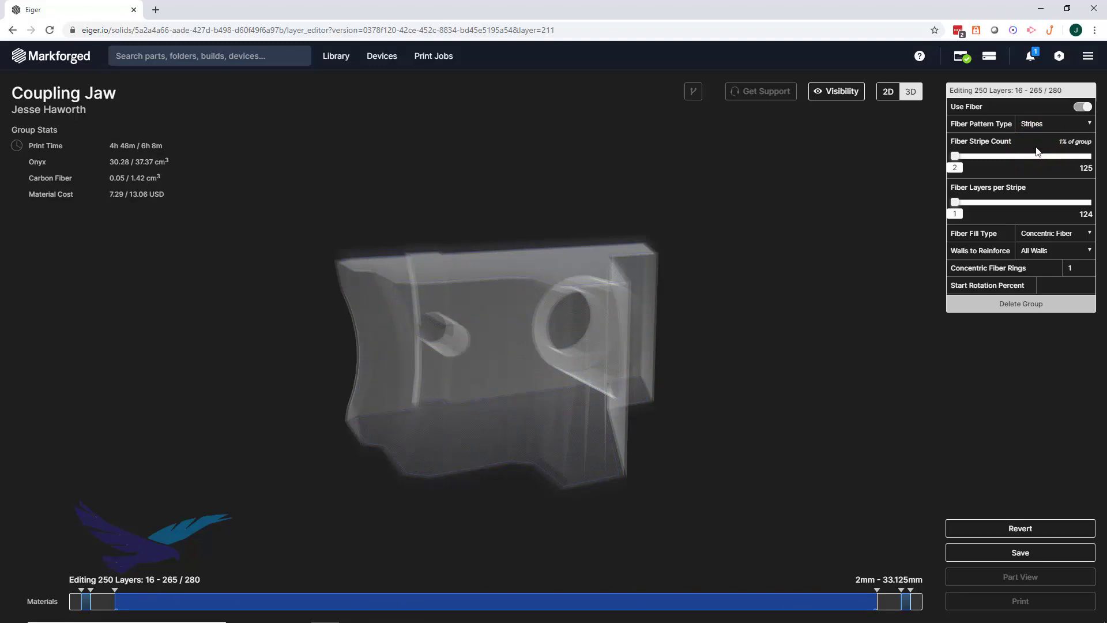
mouse_move(955, 156)
mouse_down()
mouse_move(971, 156)
mouse_move(967, 171)
mouse_up()
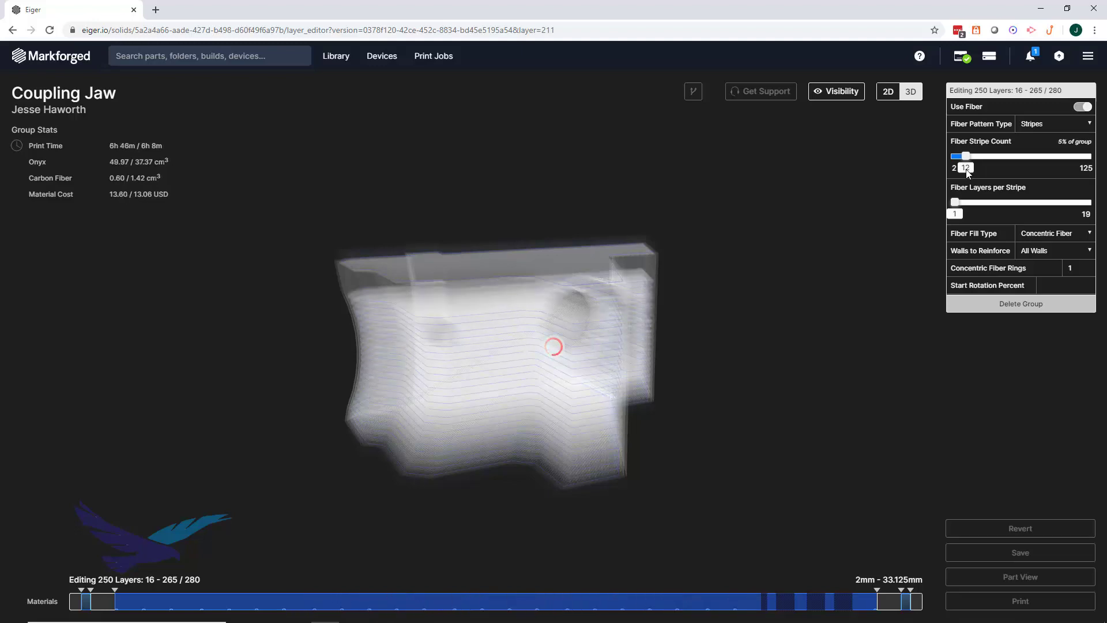
drag(955, 202, 977, 203)
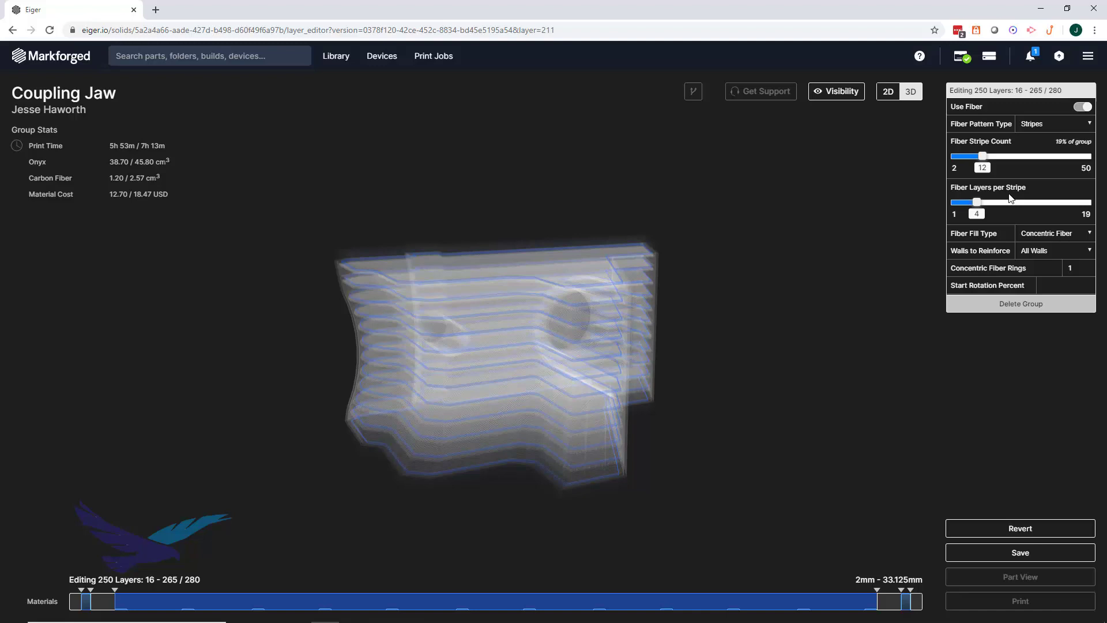
- Tilt the whole Coupling Jaw to check the fiber stripes, then save the part
click(738, 262)
drag(744, 395, 688, 374)
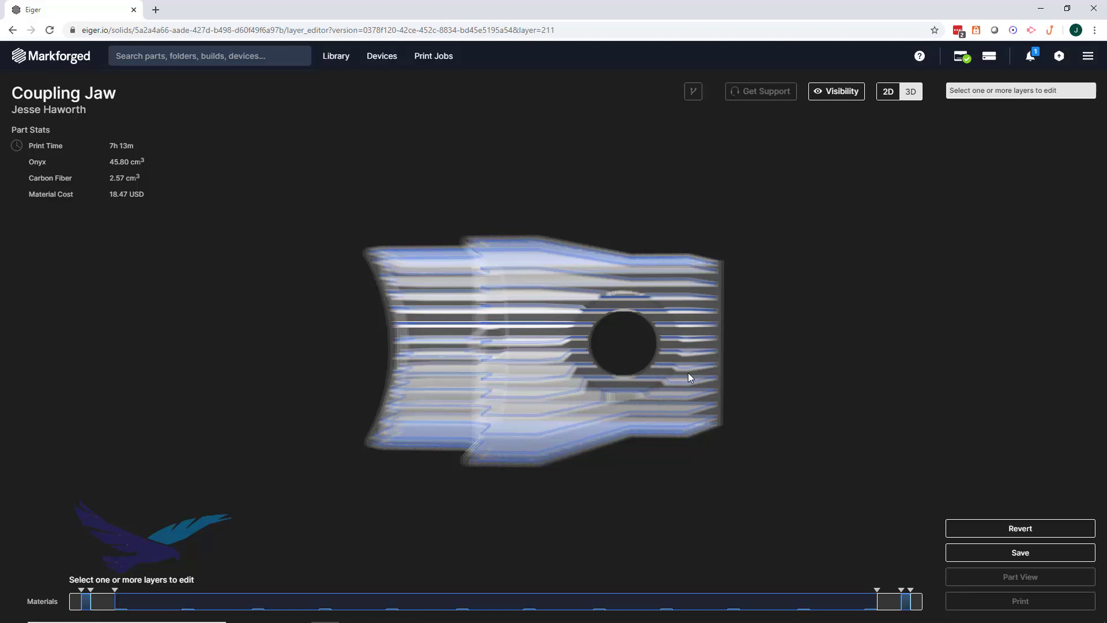
click(978, 552)
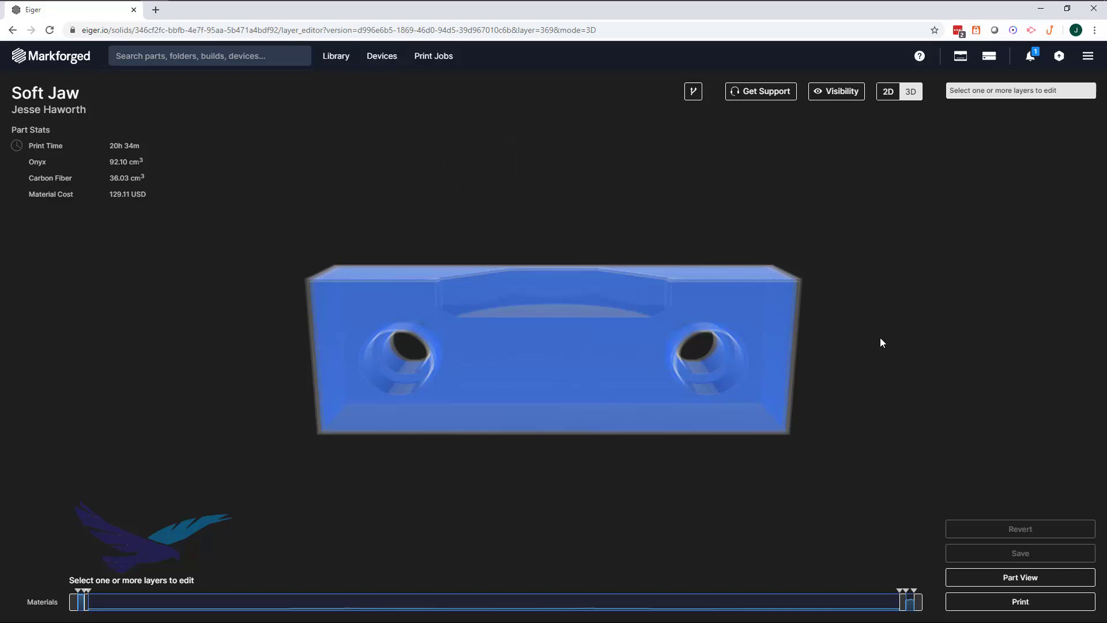
- Delete the Soft Jaw's layers 10–395 fiber group, dropping Carbon Fiber to 2.97 cm³
click(819, 600)
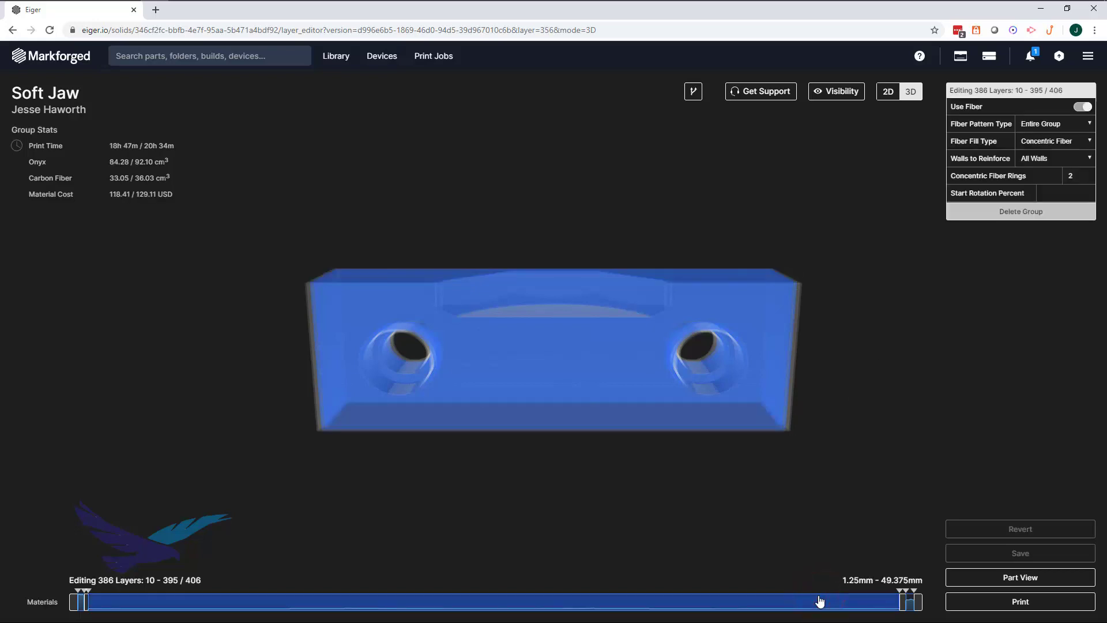
click(1021, 212)
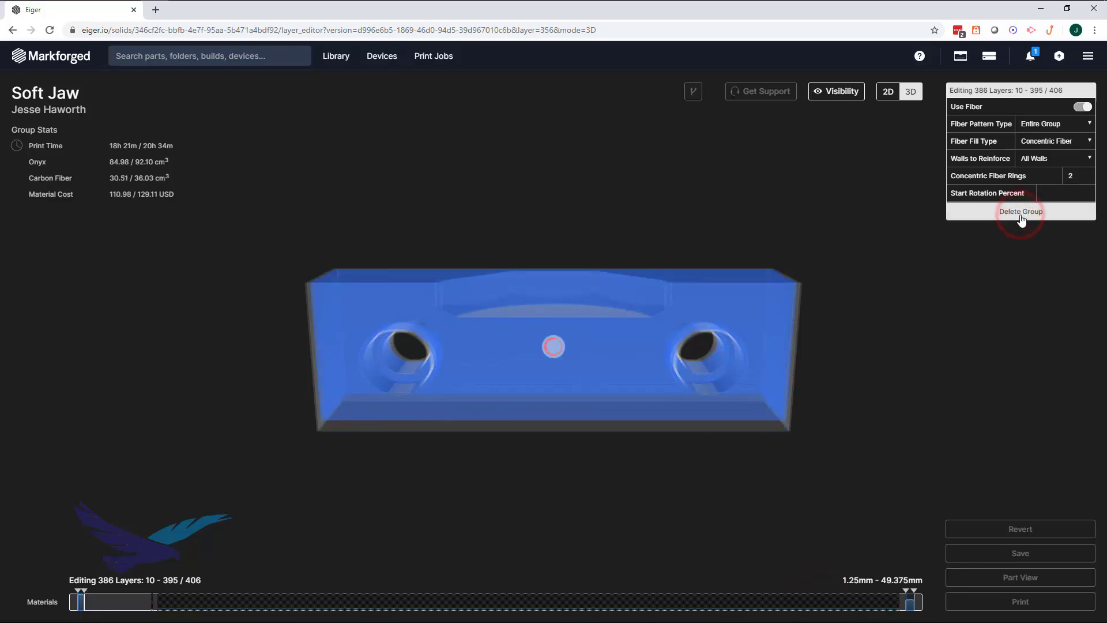
click(945, 348)
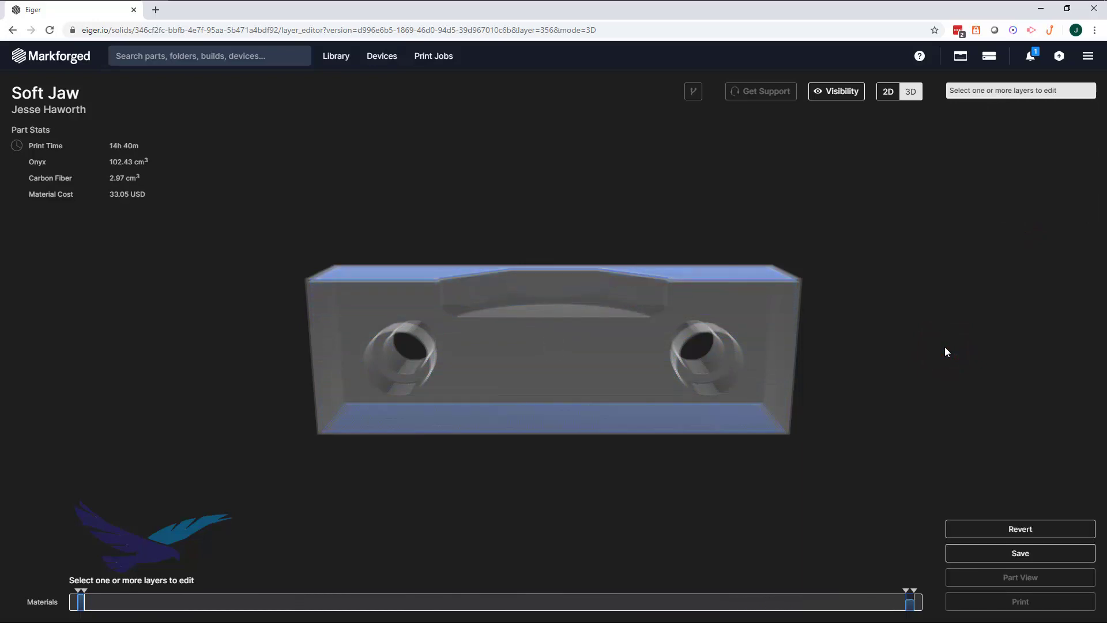
- Create a fiber group on layers 304–306 above the bolt holes with a different fill type
drag(640, 602, 708, 606)
click(710, 604)
click(1083, 108)
click(1090, 141)
click(1080, 162)
click(1020, 211)
click(1012, 285)
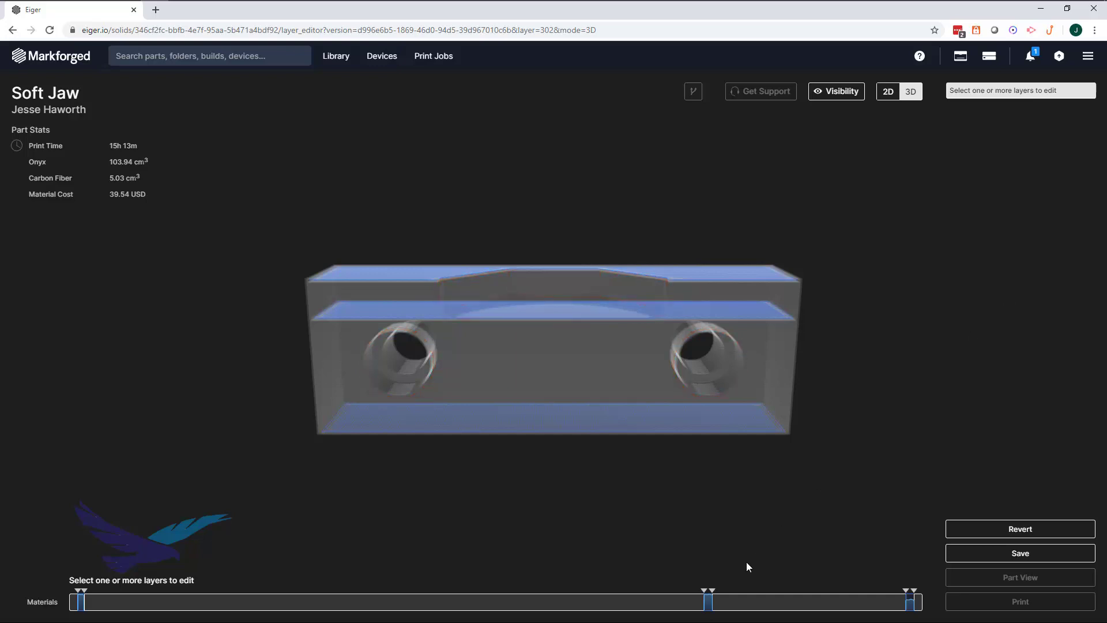
- Add a fiber group on layers 309–395 with two concentric rings around all walls
drag(718, 603, 899, 613)
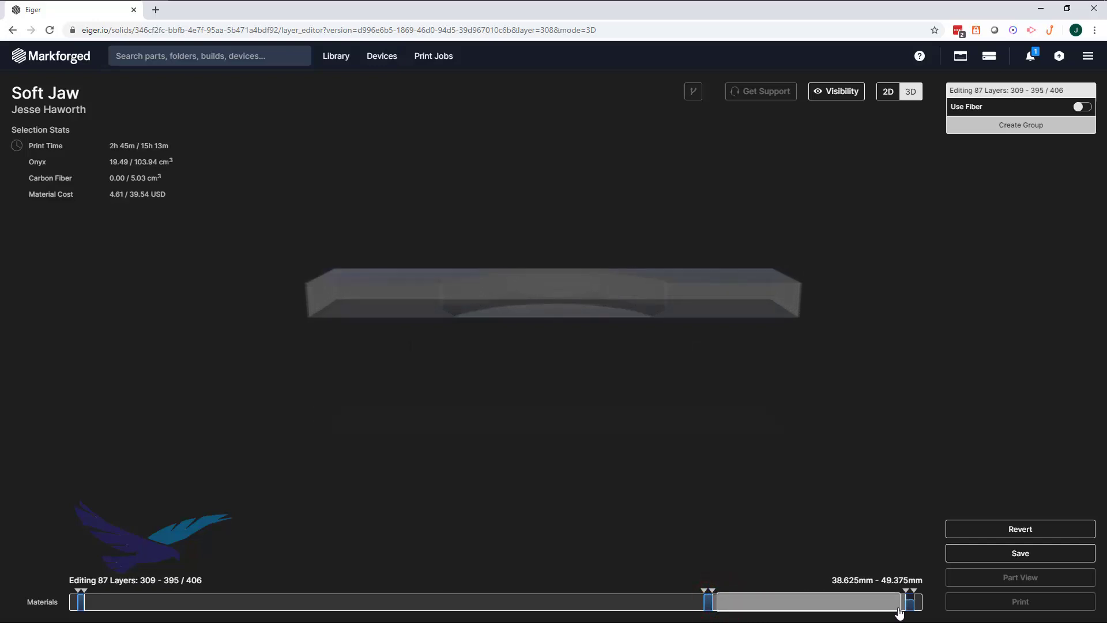
click(1082, 107)
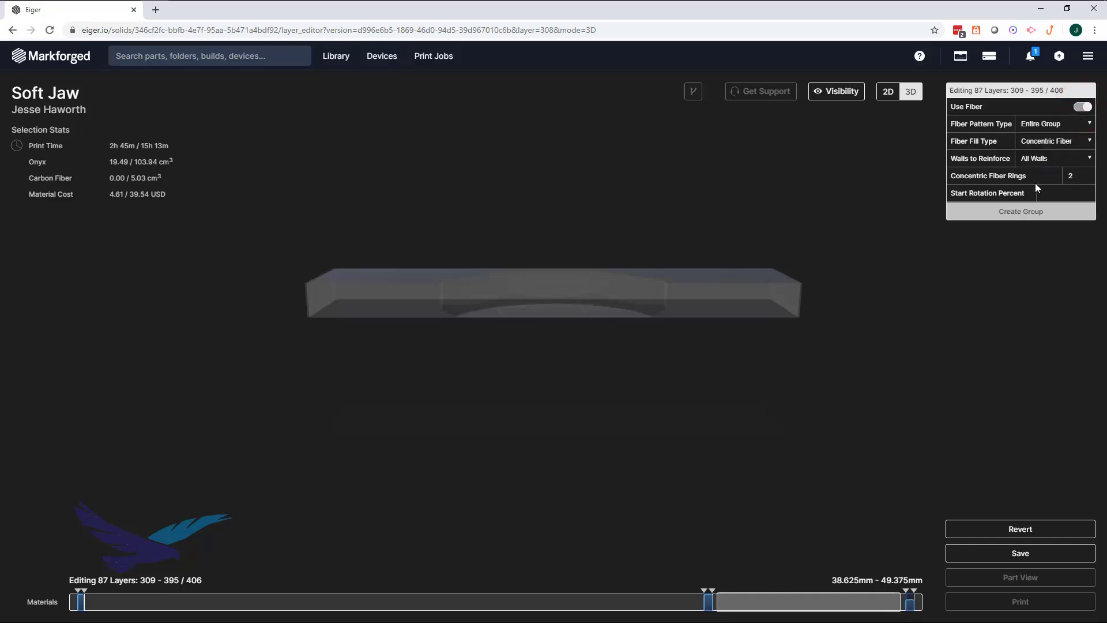
click(1025, 212)
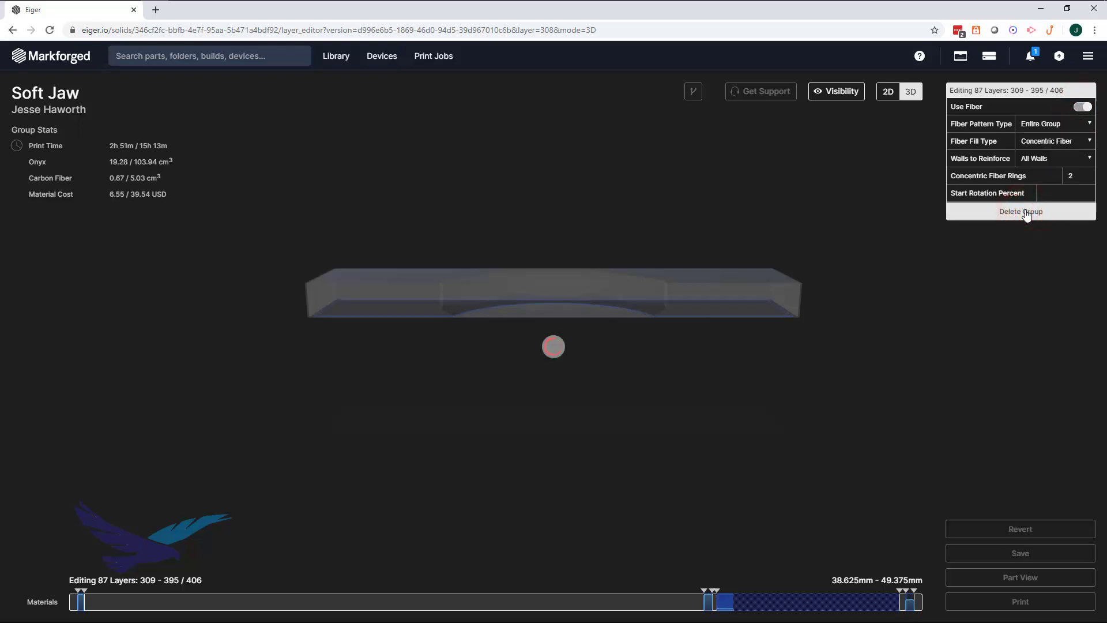
click(986, 300)
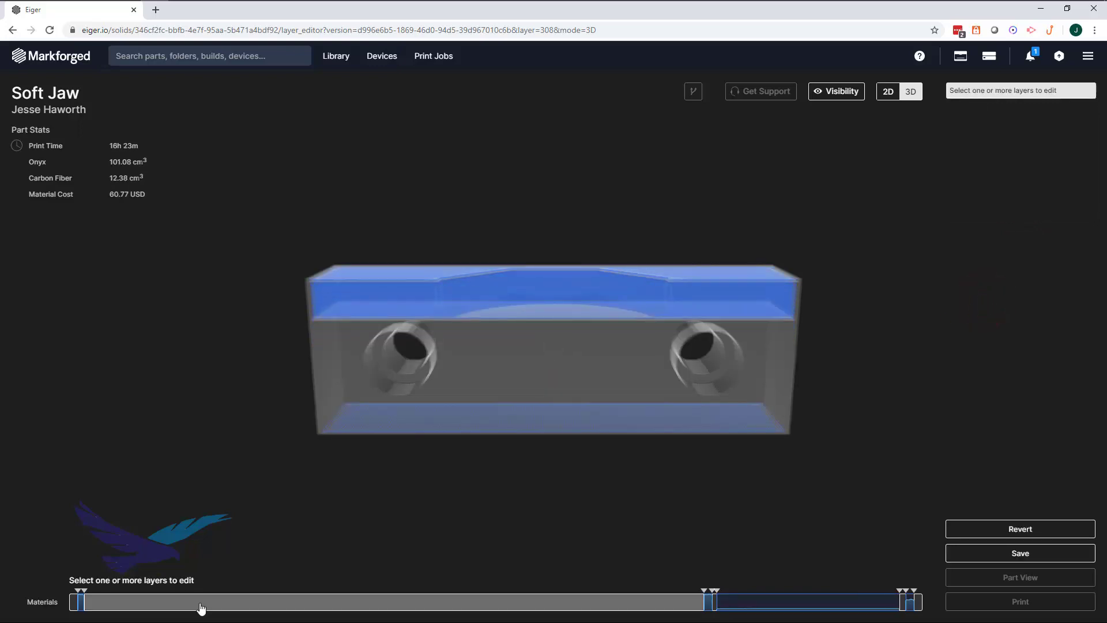
- Add a Stripes fiber group on layers 111–274: 4 stripes, 6 layers each, 3 rings
drag(264, 608, 645, 605)
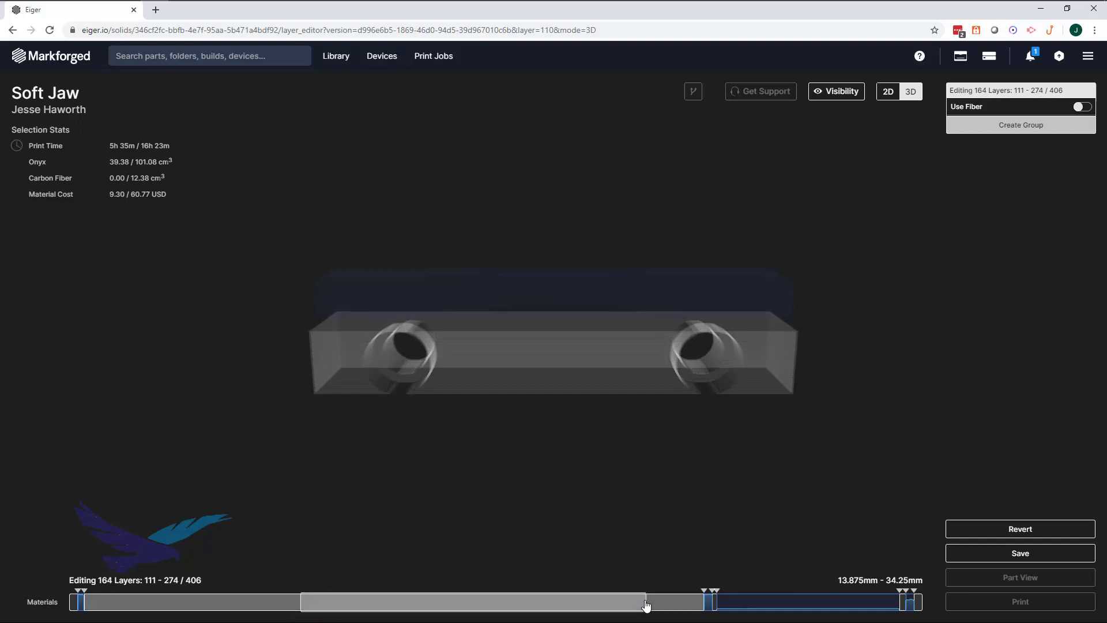
click(1082, 108)
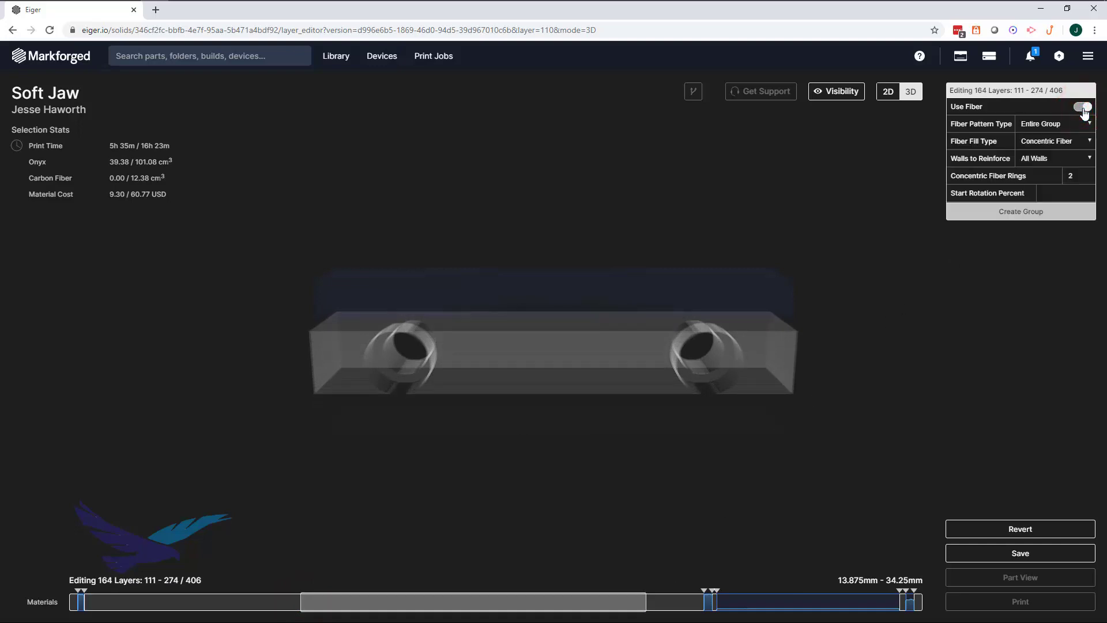
click(1083, 123)
click(1058, 144)
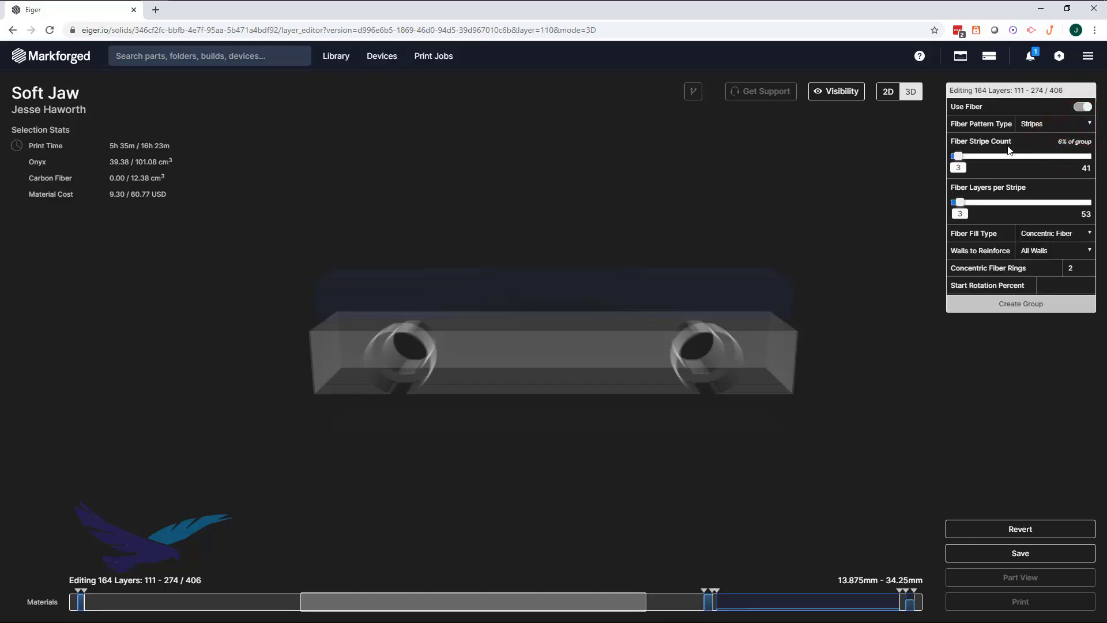
drag(958, 160, 961, 161)
drag(961, 200, 981, 203)
click(1062, 304)
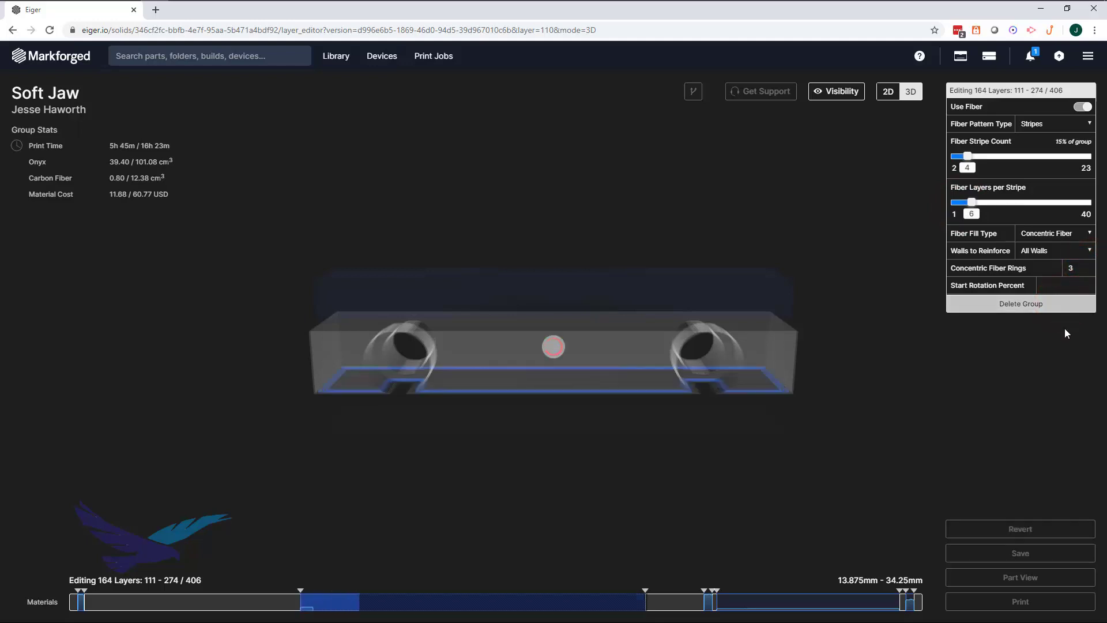
click(1064, 358)
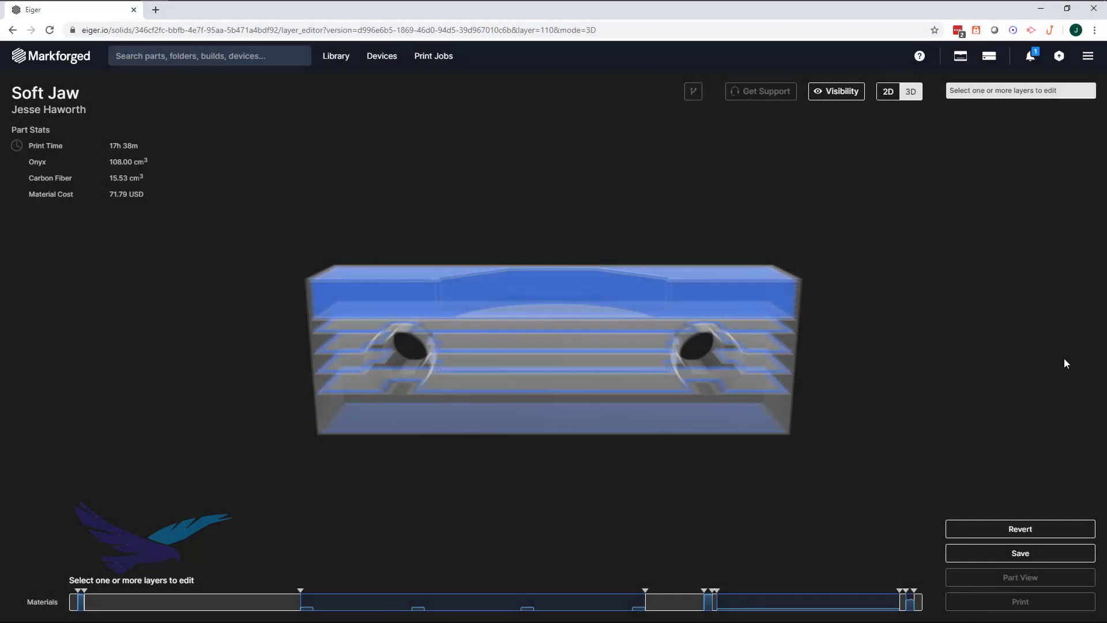
- View the Soft Jaw front-on in 2D and step down to layer 106 through the bolt holes
drag(1014, 383, 1012, 362)
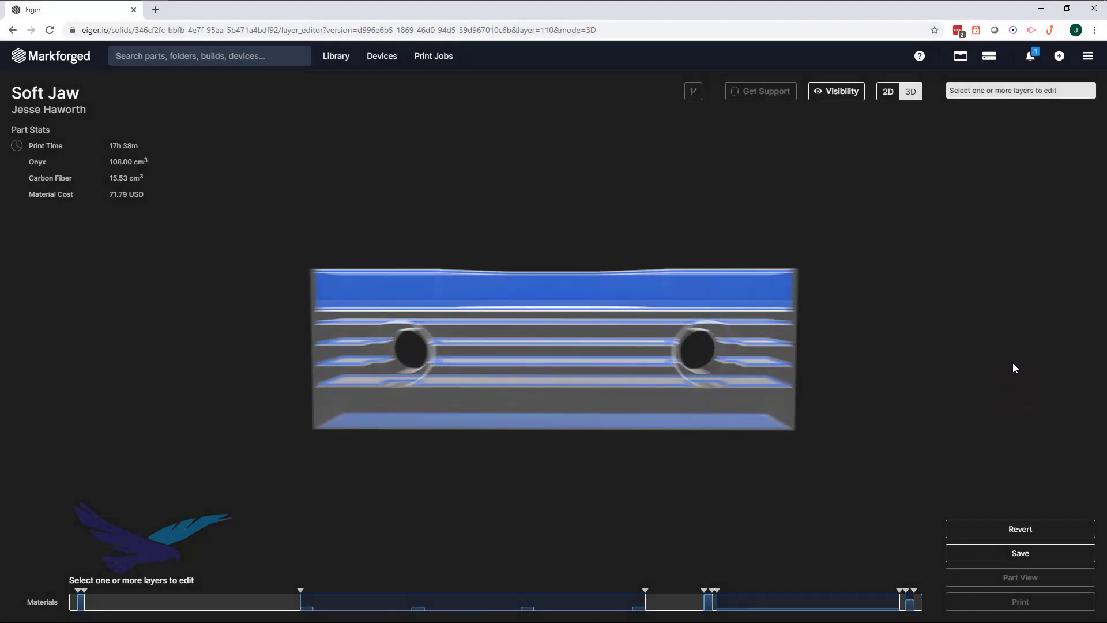
click(890, 94)
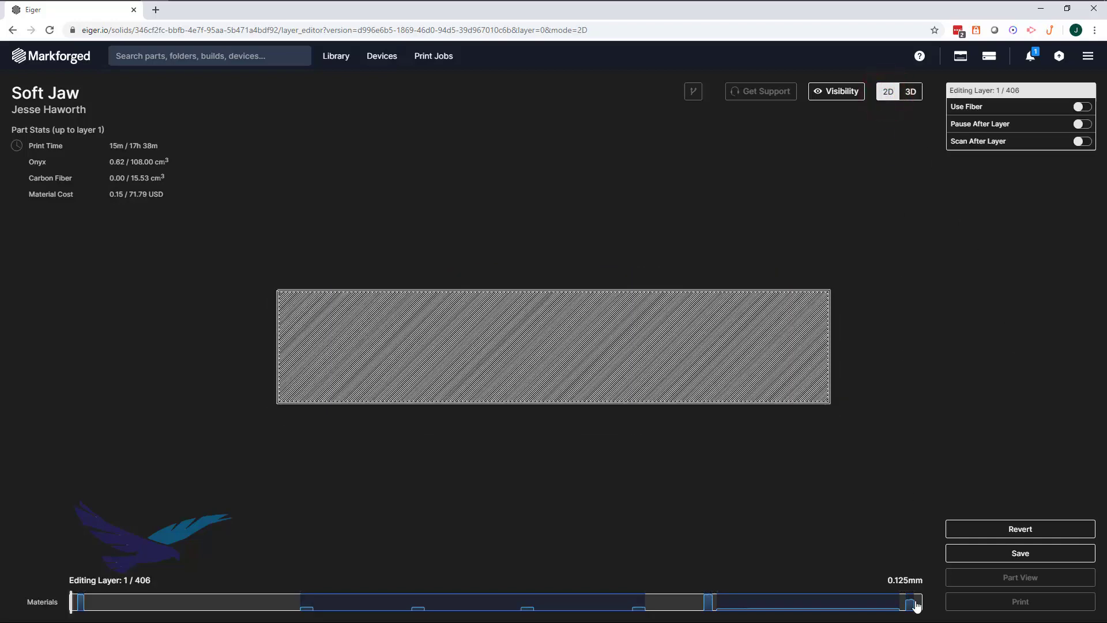
mouse_move(915, 606)
mouse_down()
mouse_move(573, 598)
mouse_move(431, 559)
mouse_move(291, 540)
mouse_up()
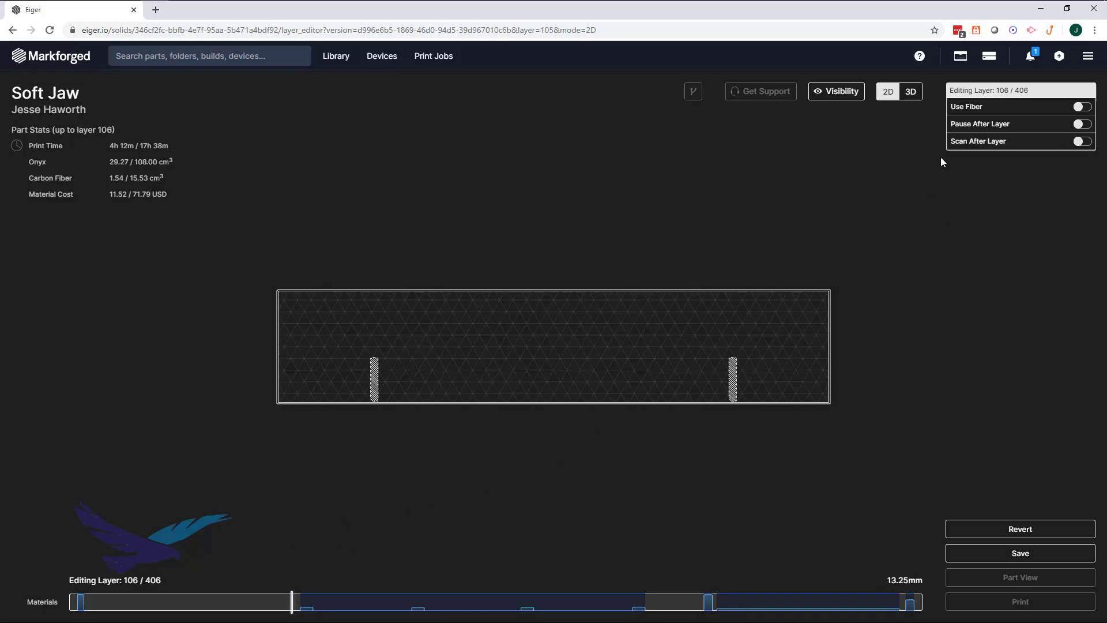